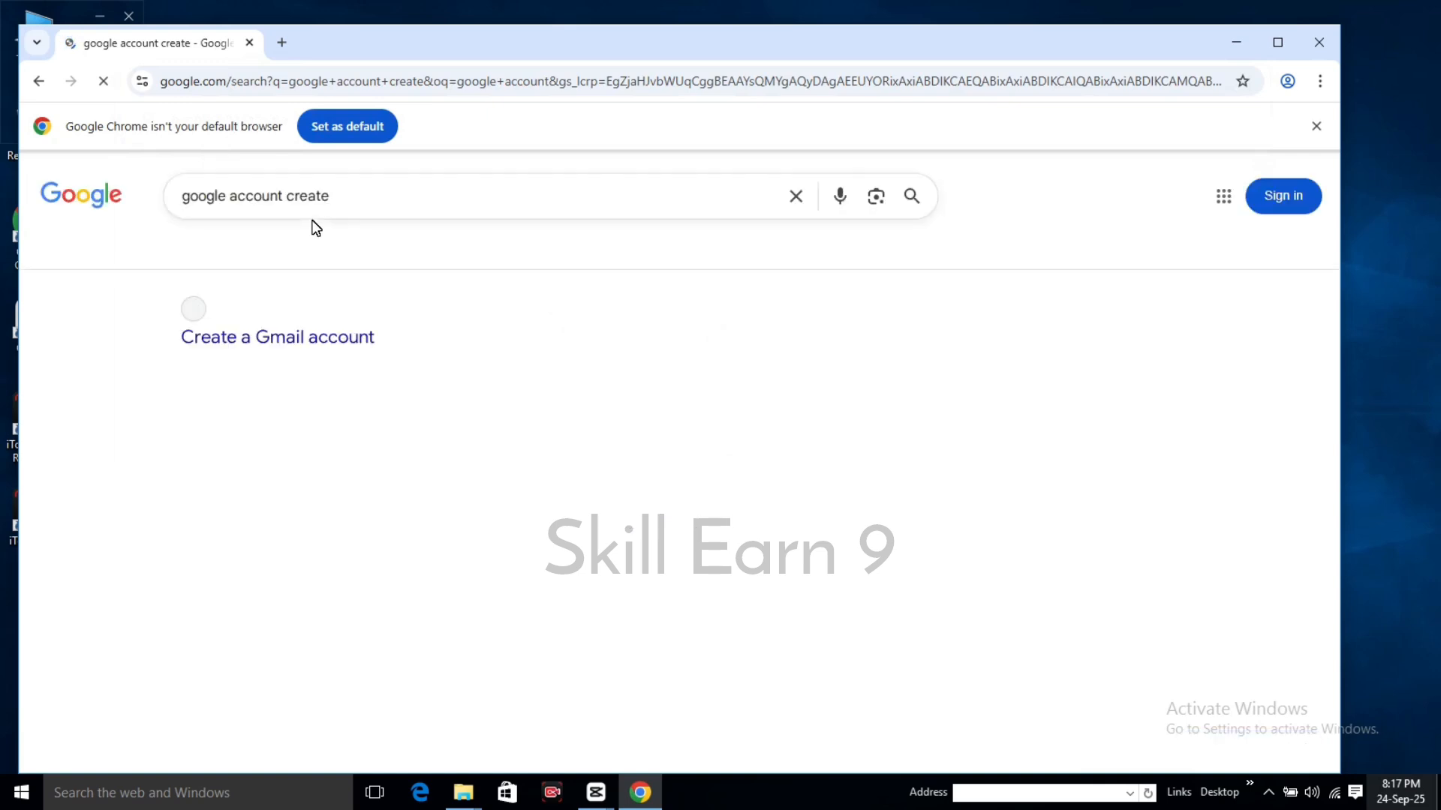
# - Open the "Create a Gmail account" help article from the search results and find its section on creating an account
pyautogui.click(272, 349)
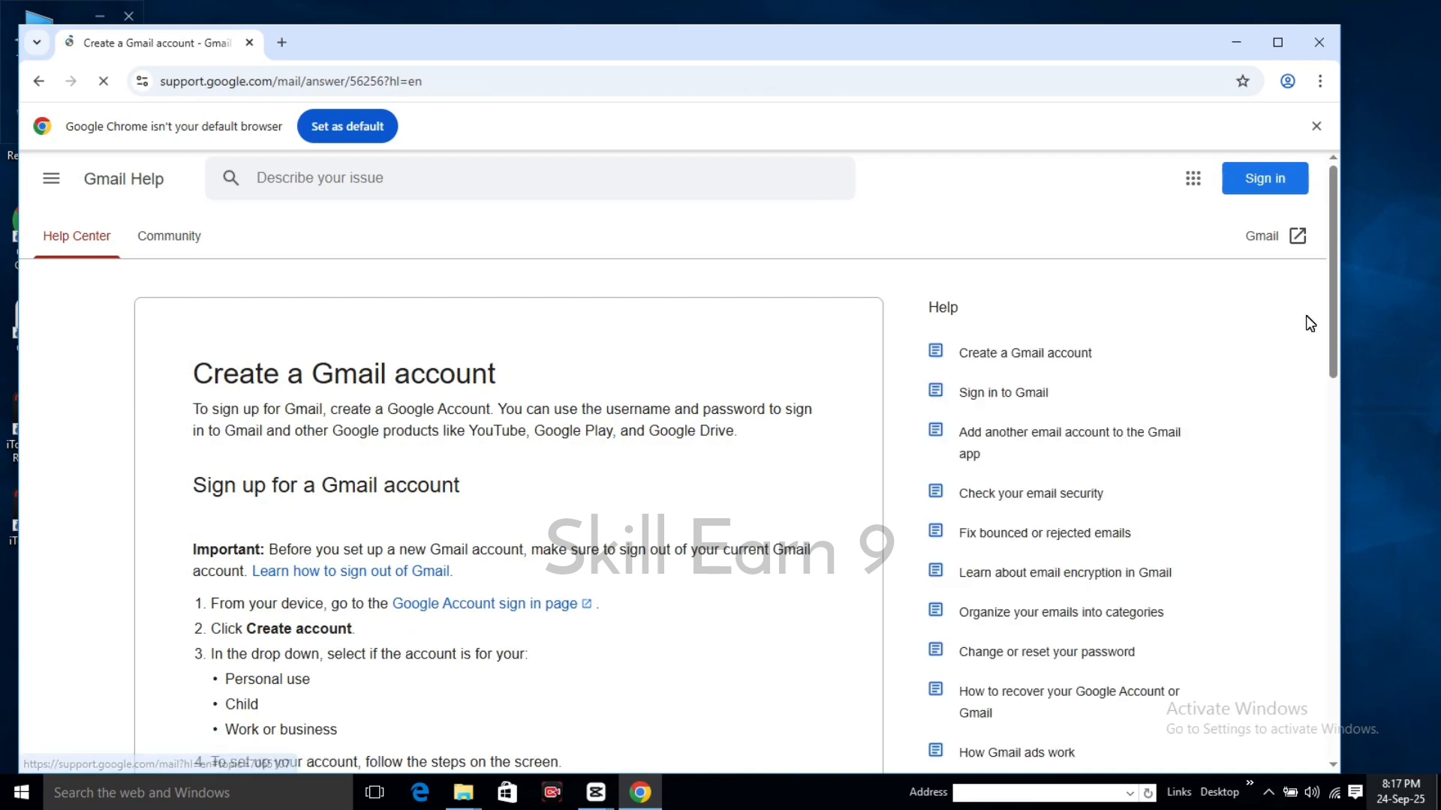
pyautogui.moveTo(1332, 331); pyautogui.dragTo(1330, 439)
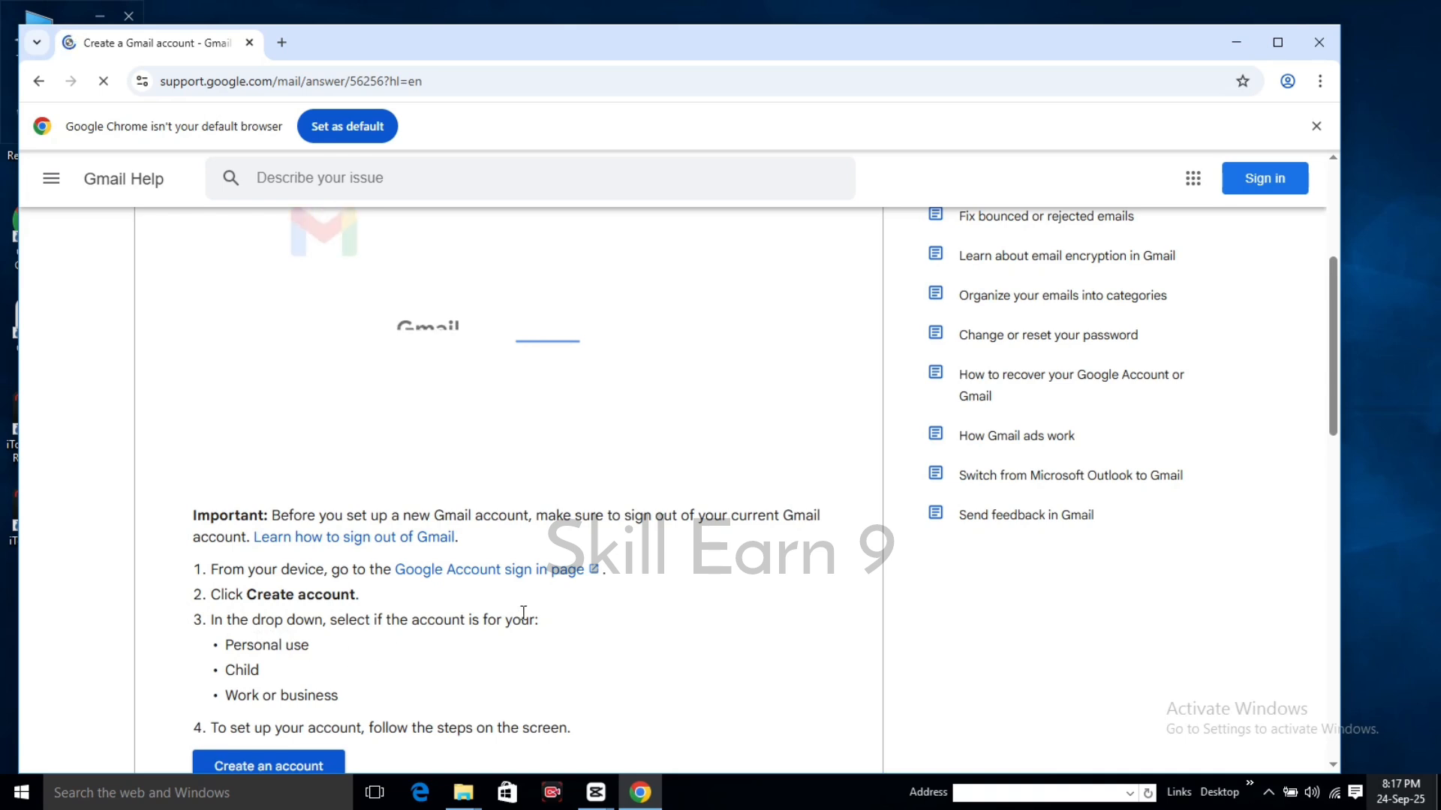
pyautogui.scroll(-2, 523, 612)
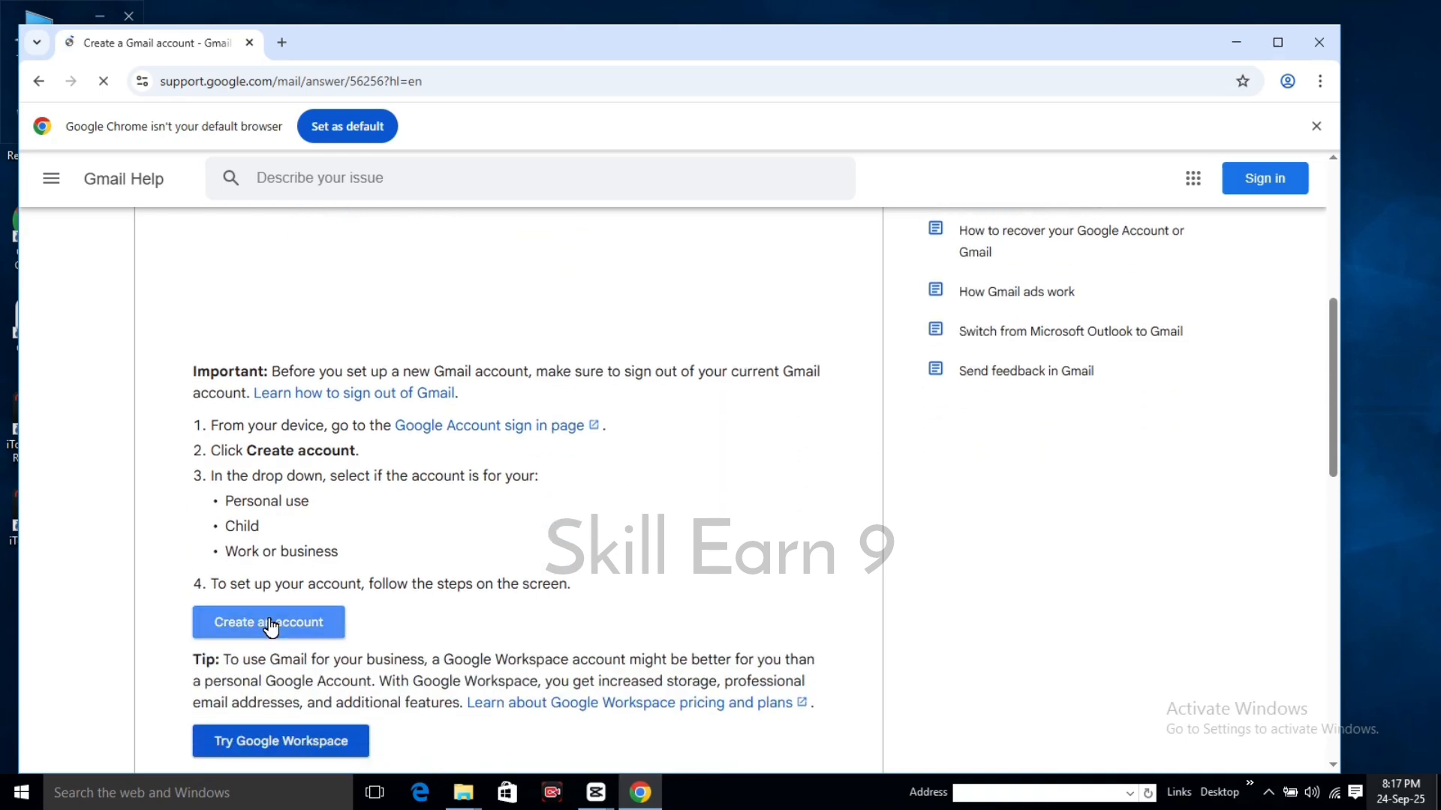
# - Start creating a new Google Account from the help article and submit the account holder's first and last name
pyautogui.click(270, 625)
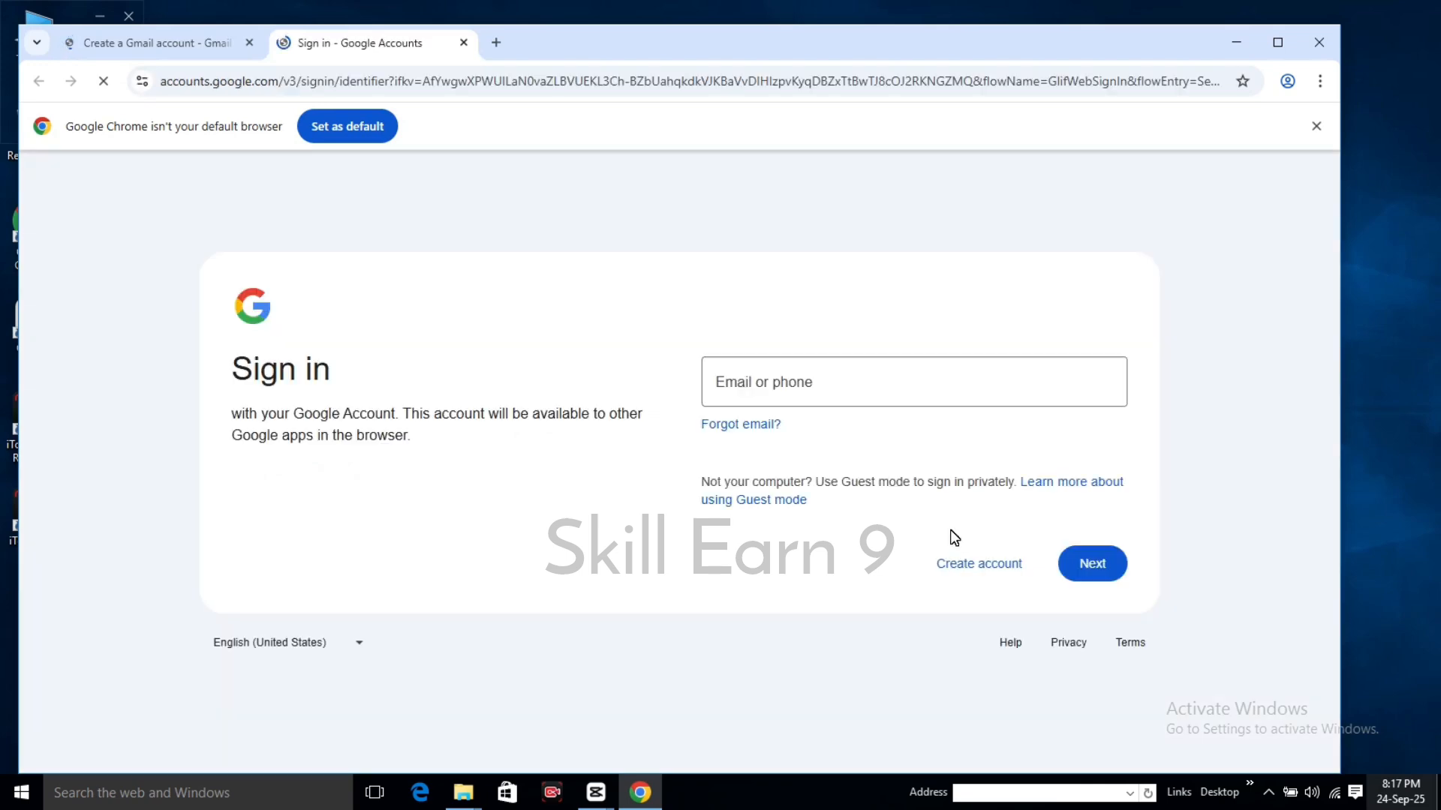
pyautogui.click(968, 562)
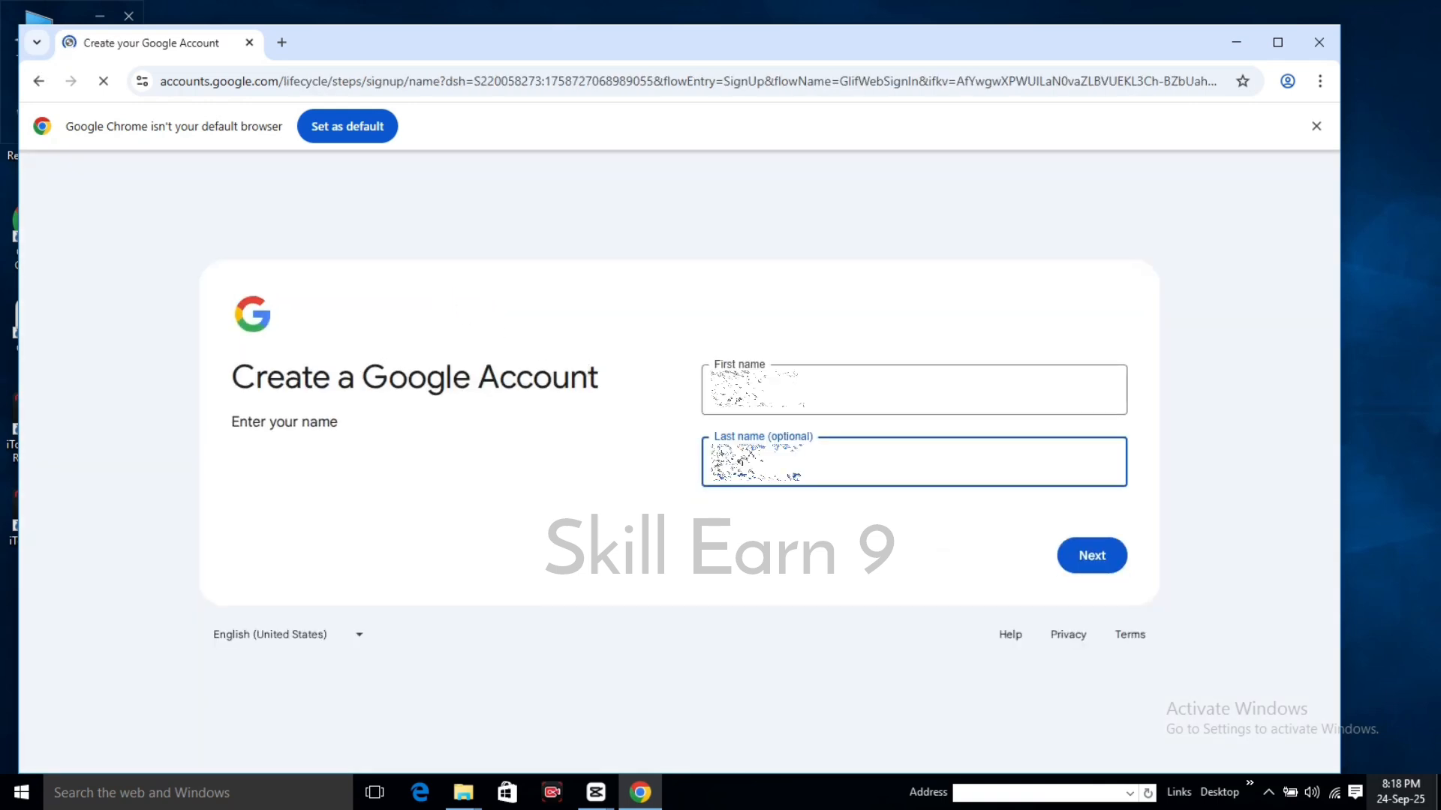
pyautogui.click(1092, 557)
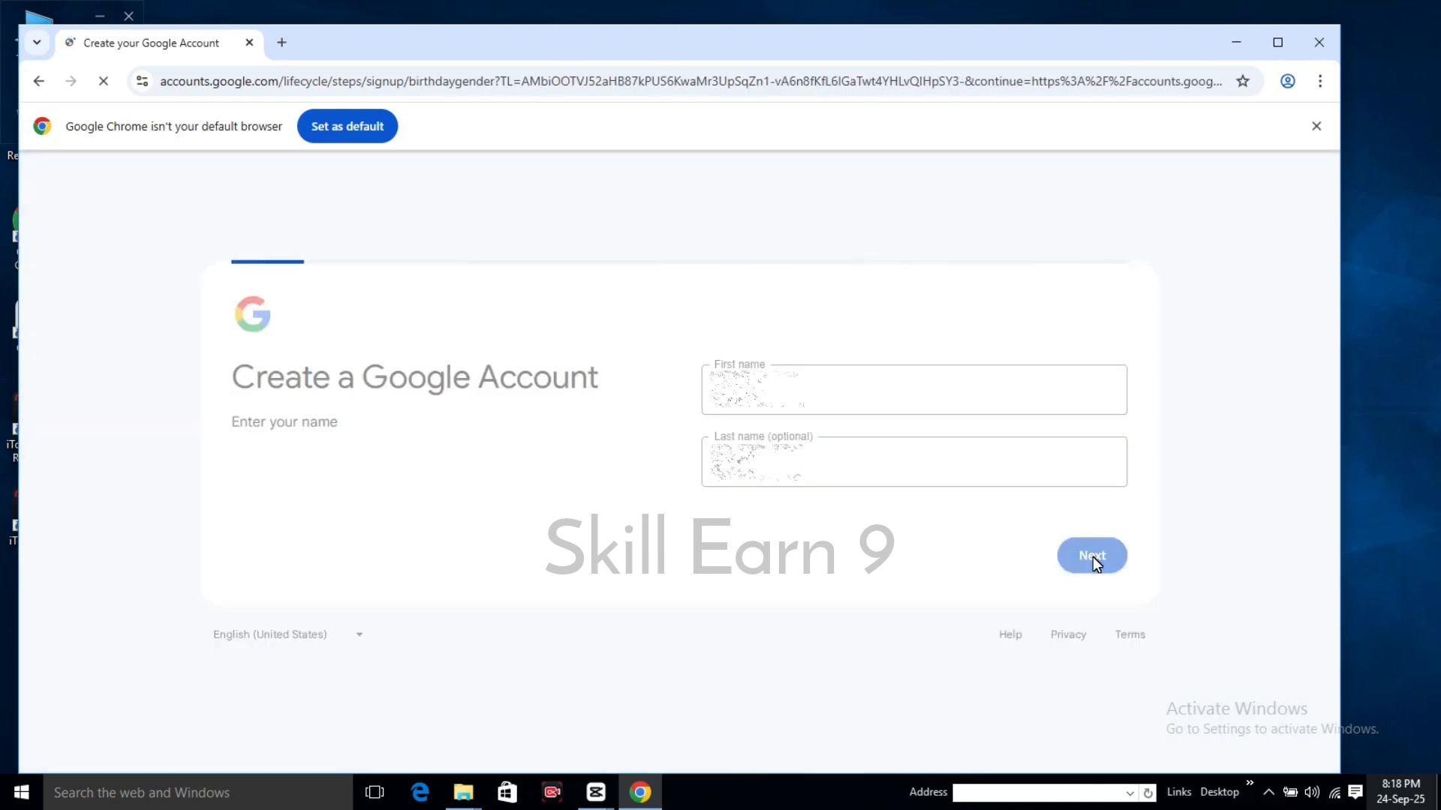
# - Fill in the account holder's date of birth with month, day and year
pyautogui.click(766, 380)
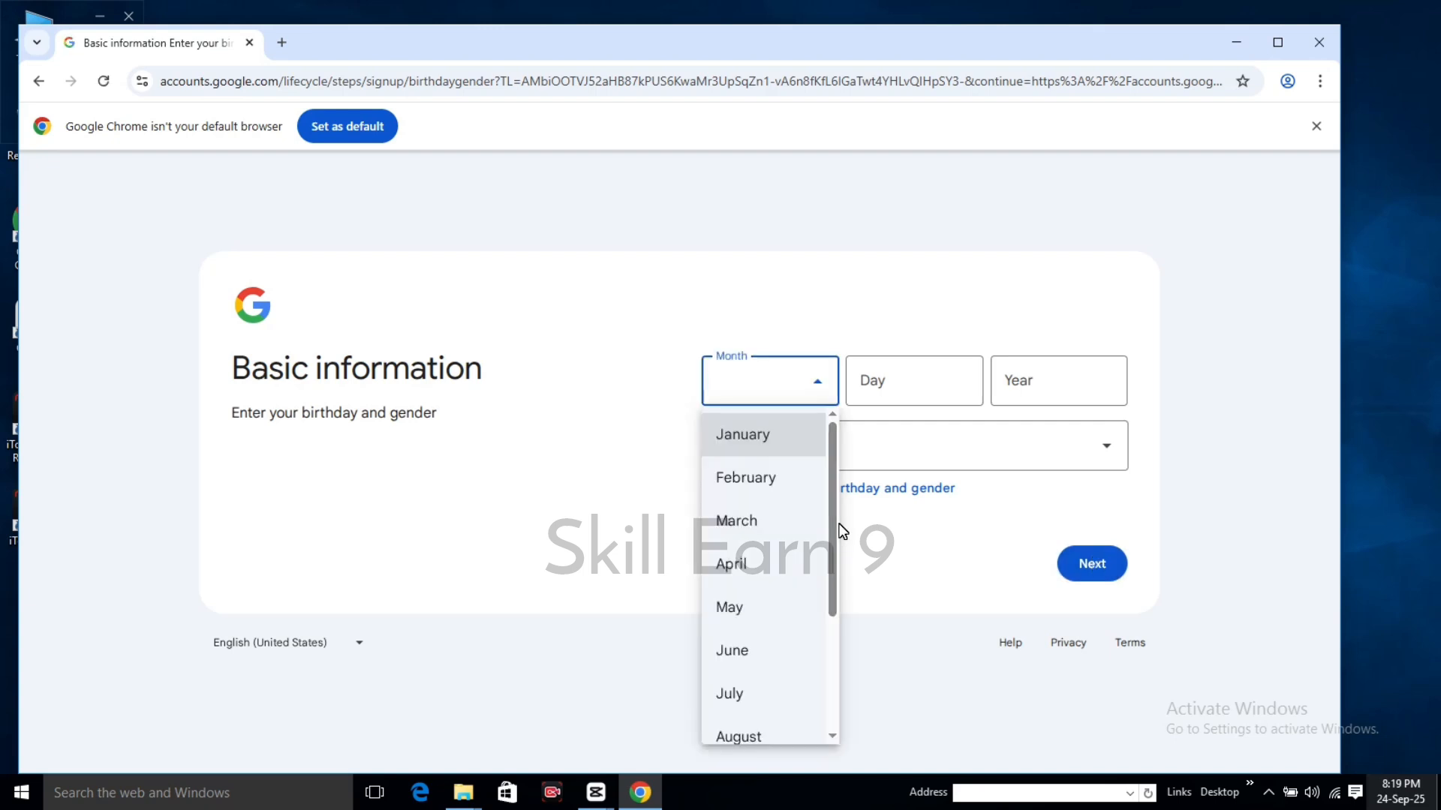
pyautogui.scroll(-1, 833, 576)
pyautogui.moveTo(833, 571); pyautogui.dragTo(836, 595)
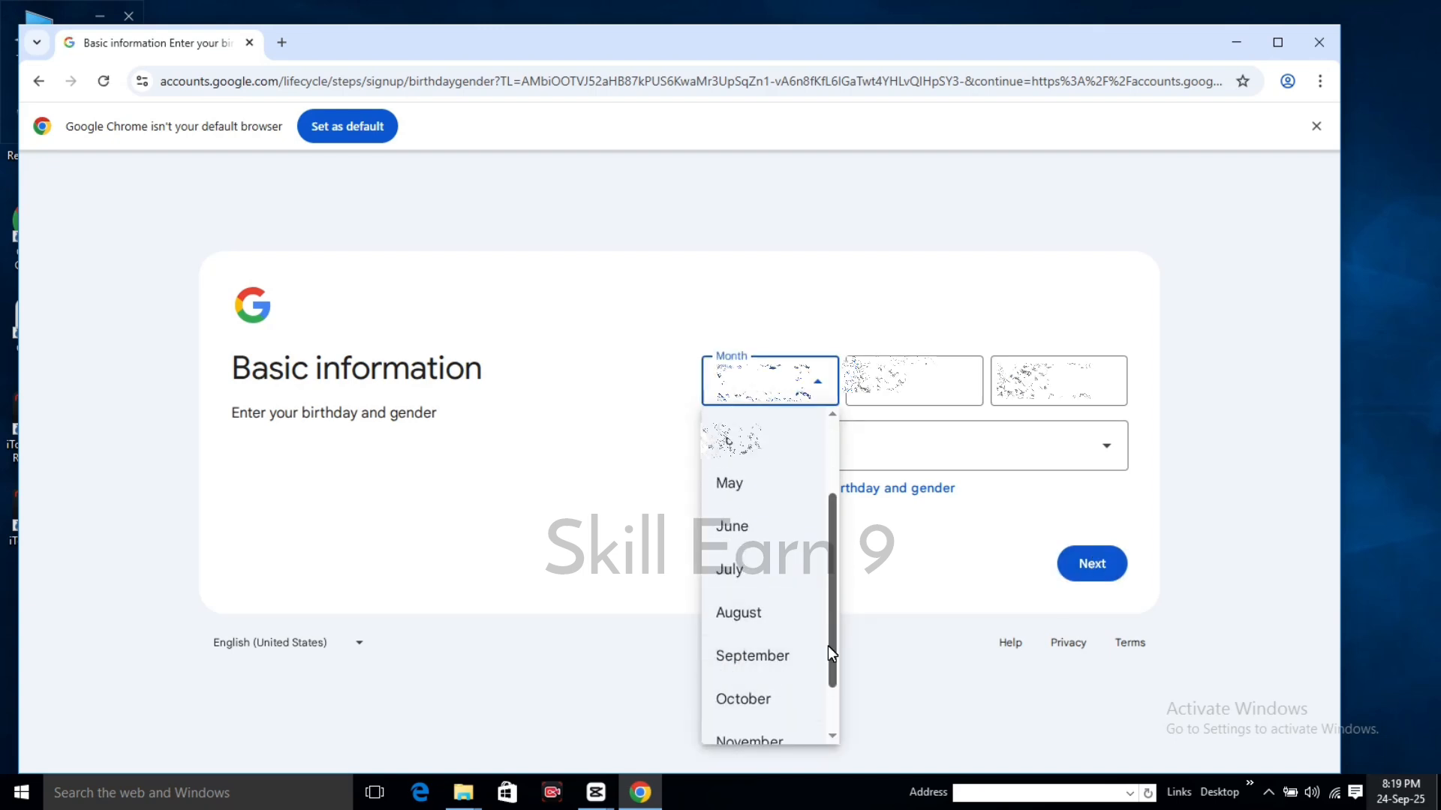
pyautogui.moveTo(836, 644); pyautogui.dragTo(830, 686)
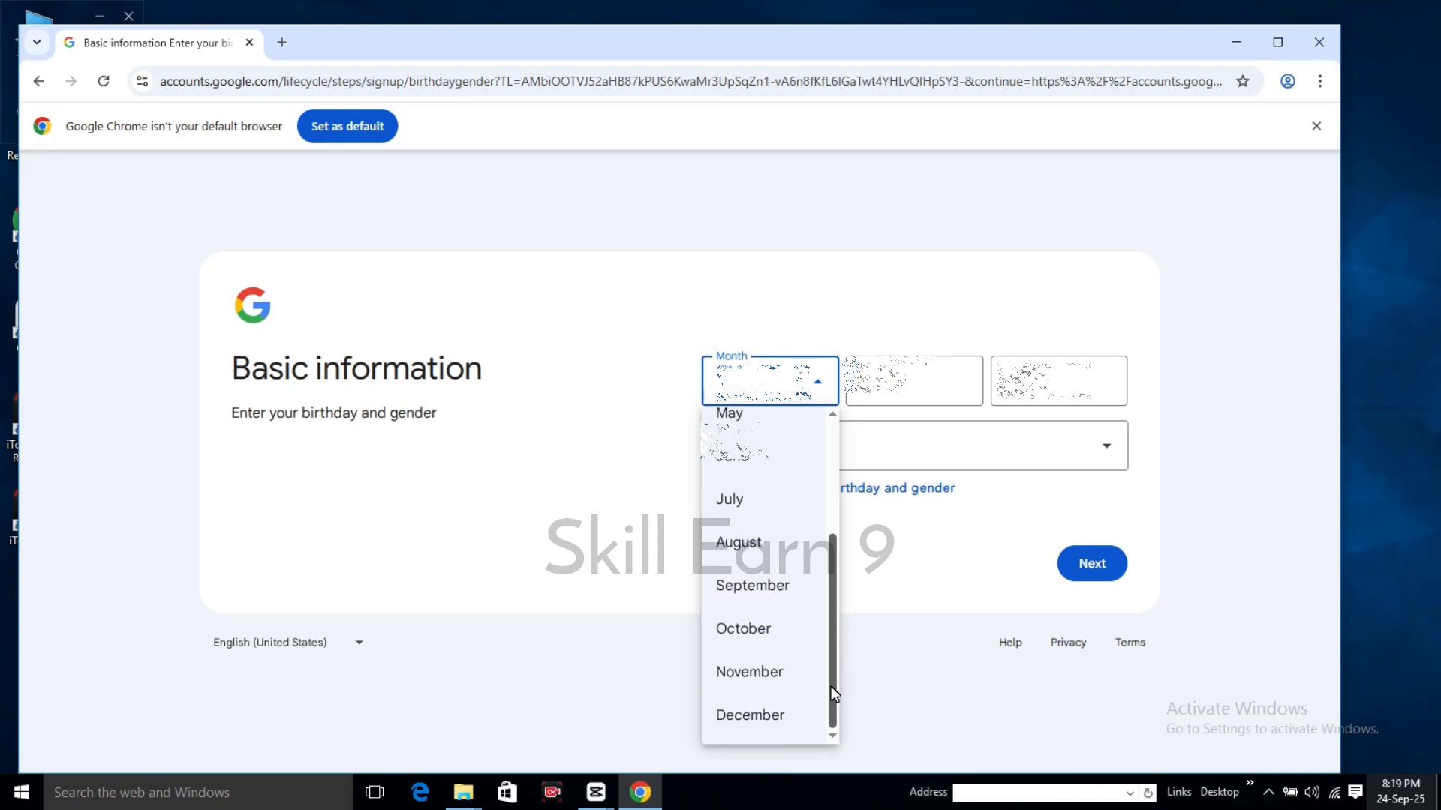
pyautogui.click(749, 578)
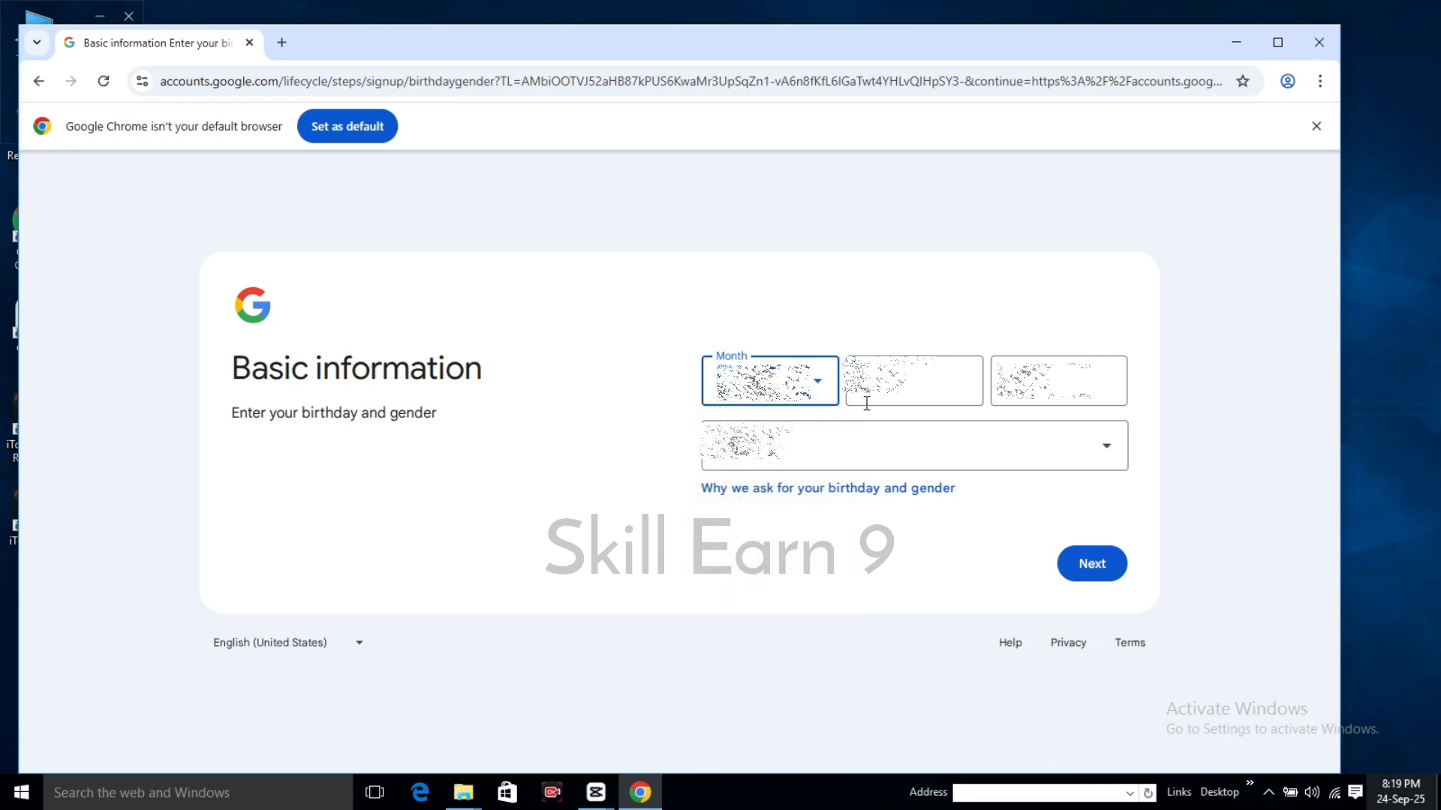
pyautogui.click(889, 398)
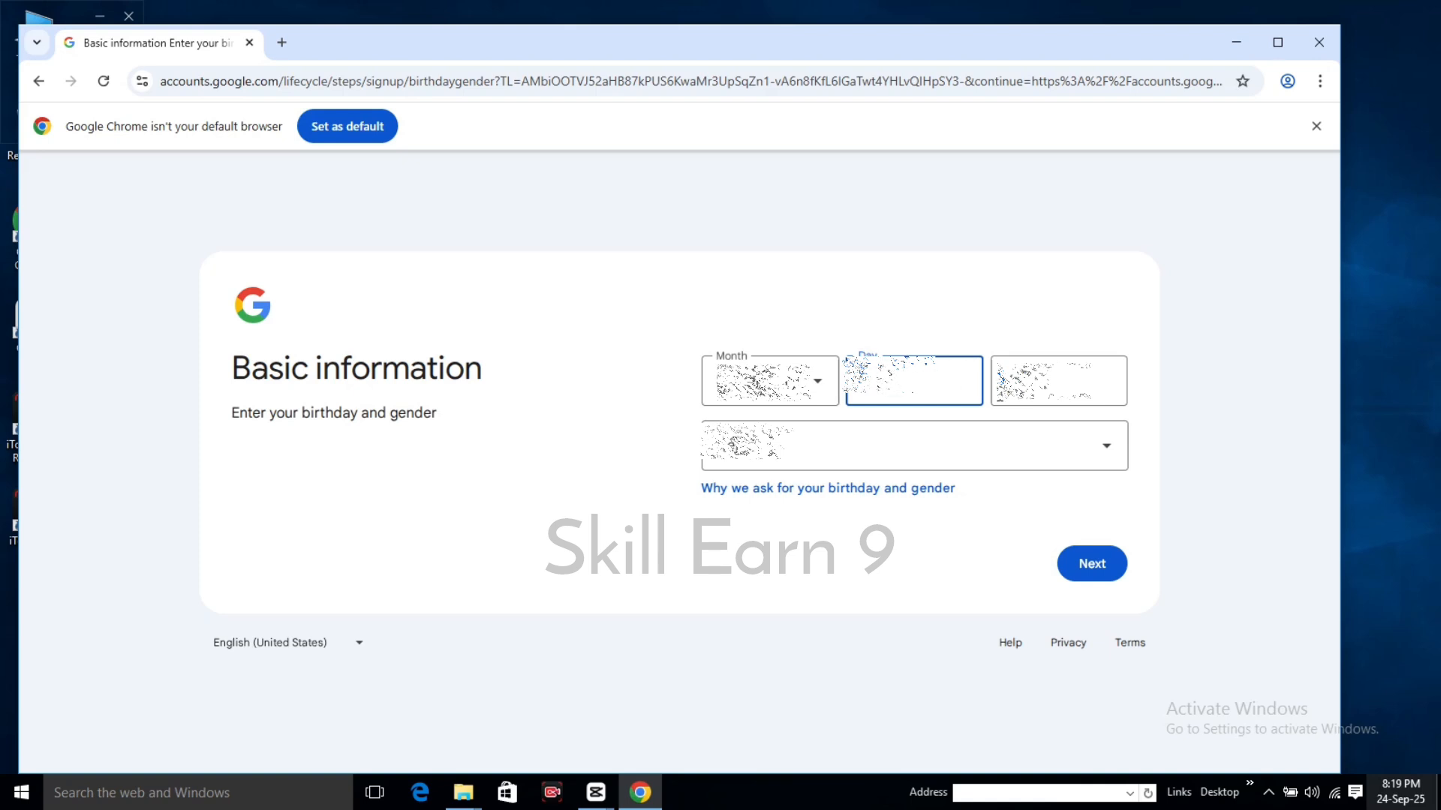
pyautogui.click(1018, 398)
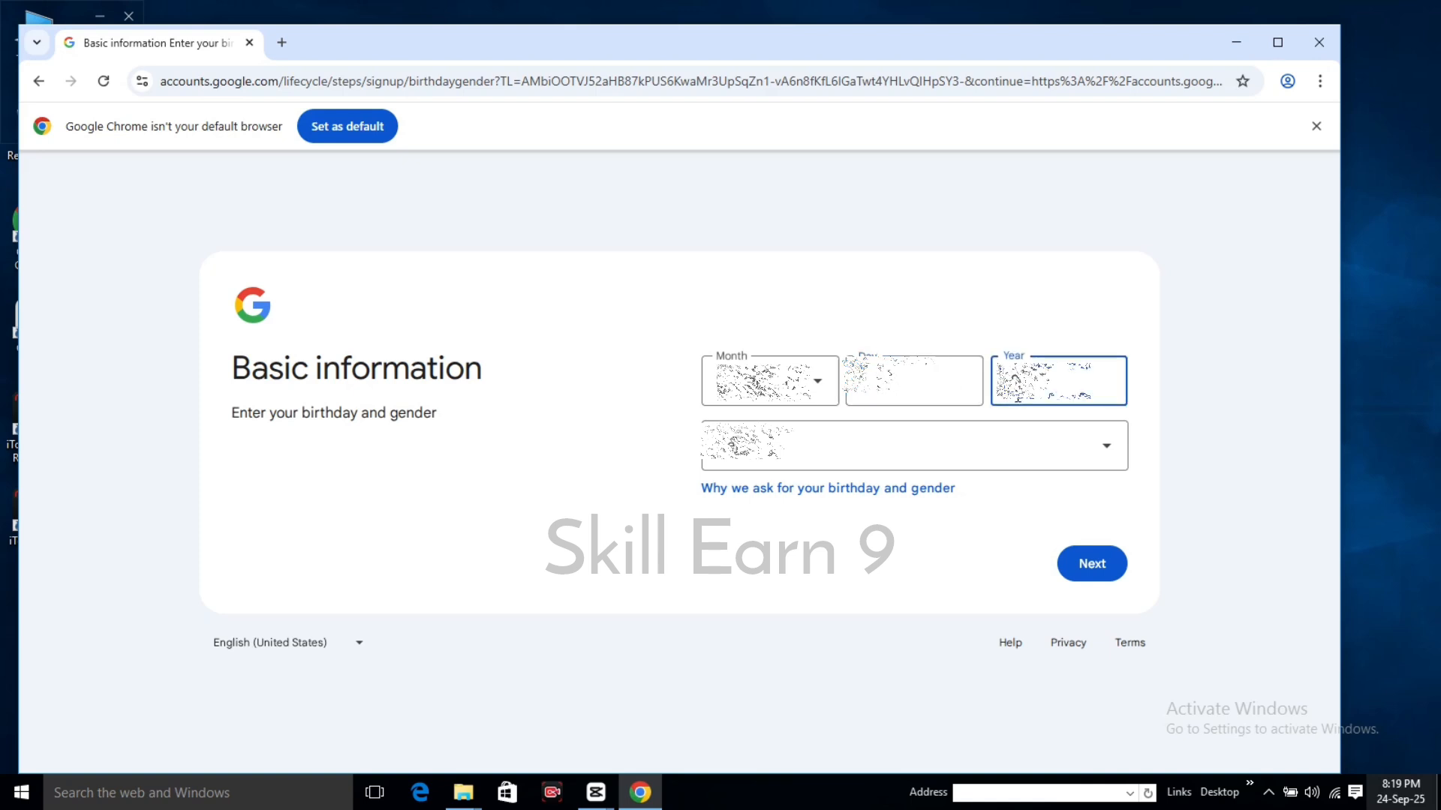
# - Set the gender to Male and submit the basic information
pyautogui.click(955, 454)
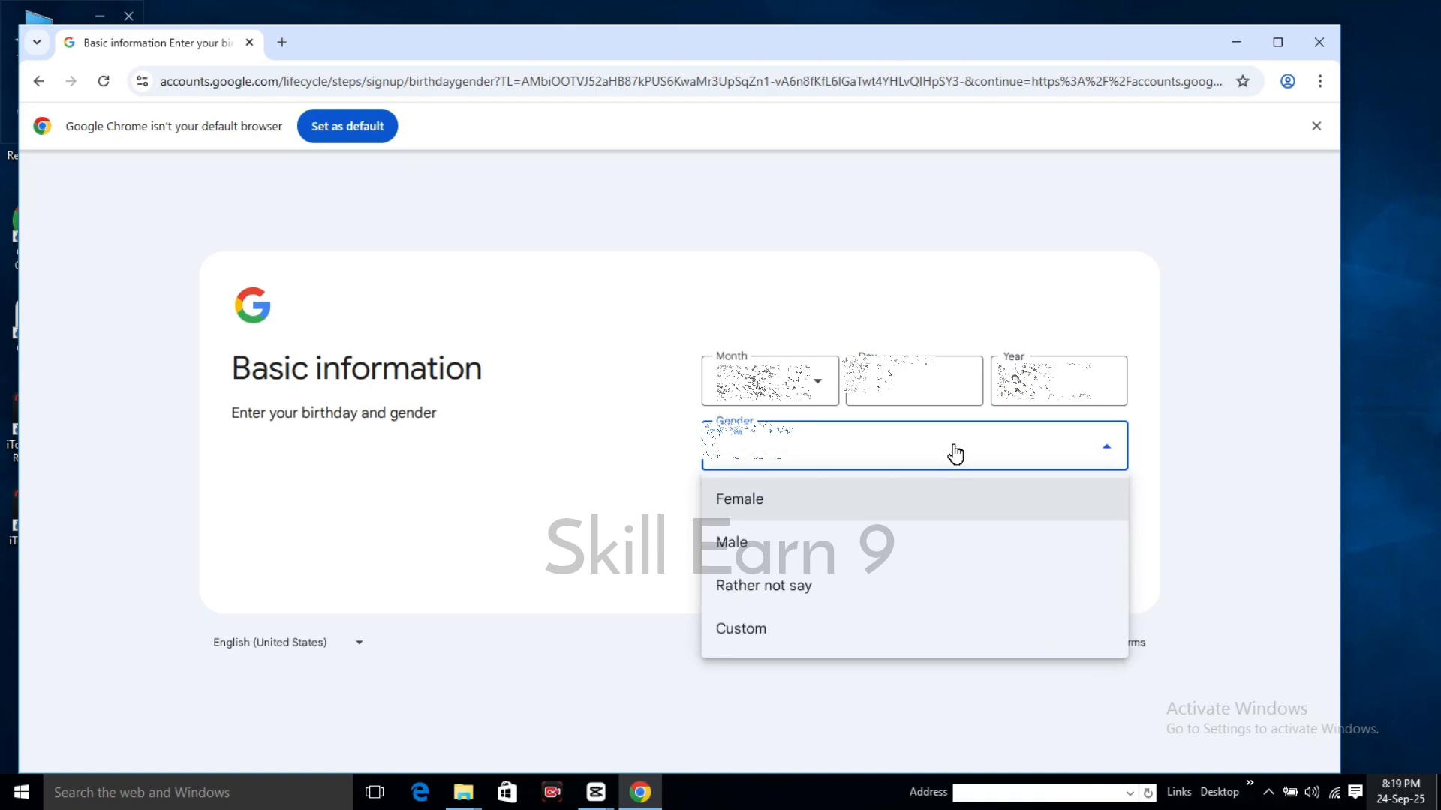
pyautogui.click(788, 553)
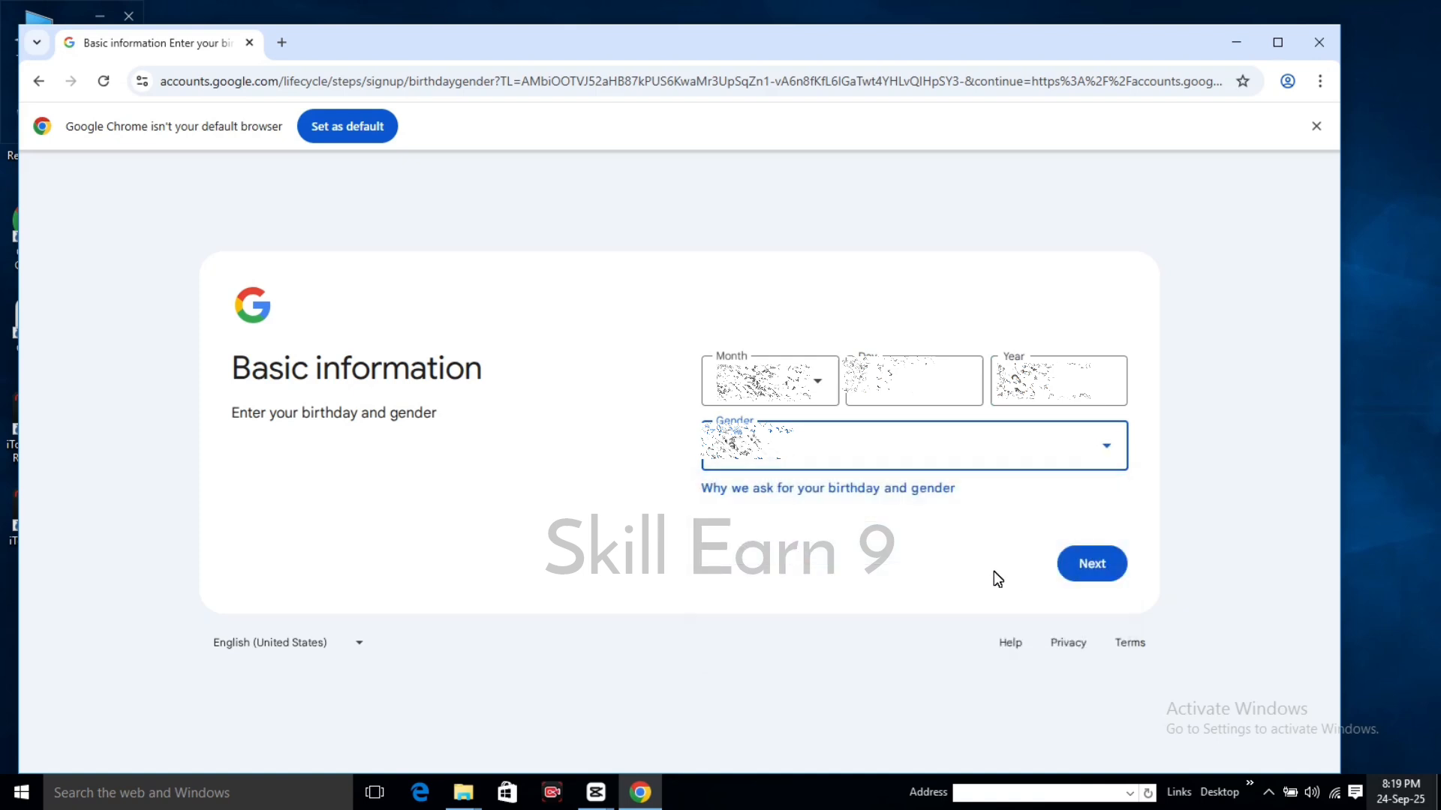
pyautogui.click(1081, 551)
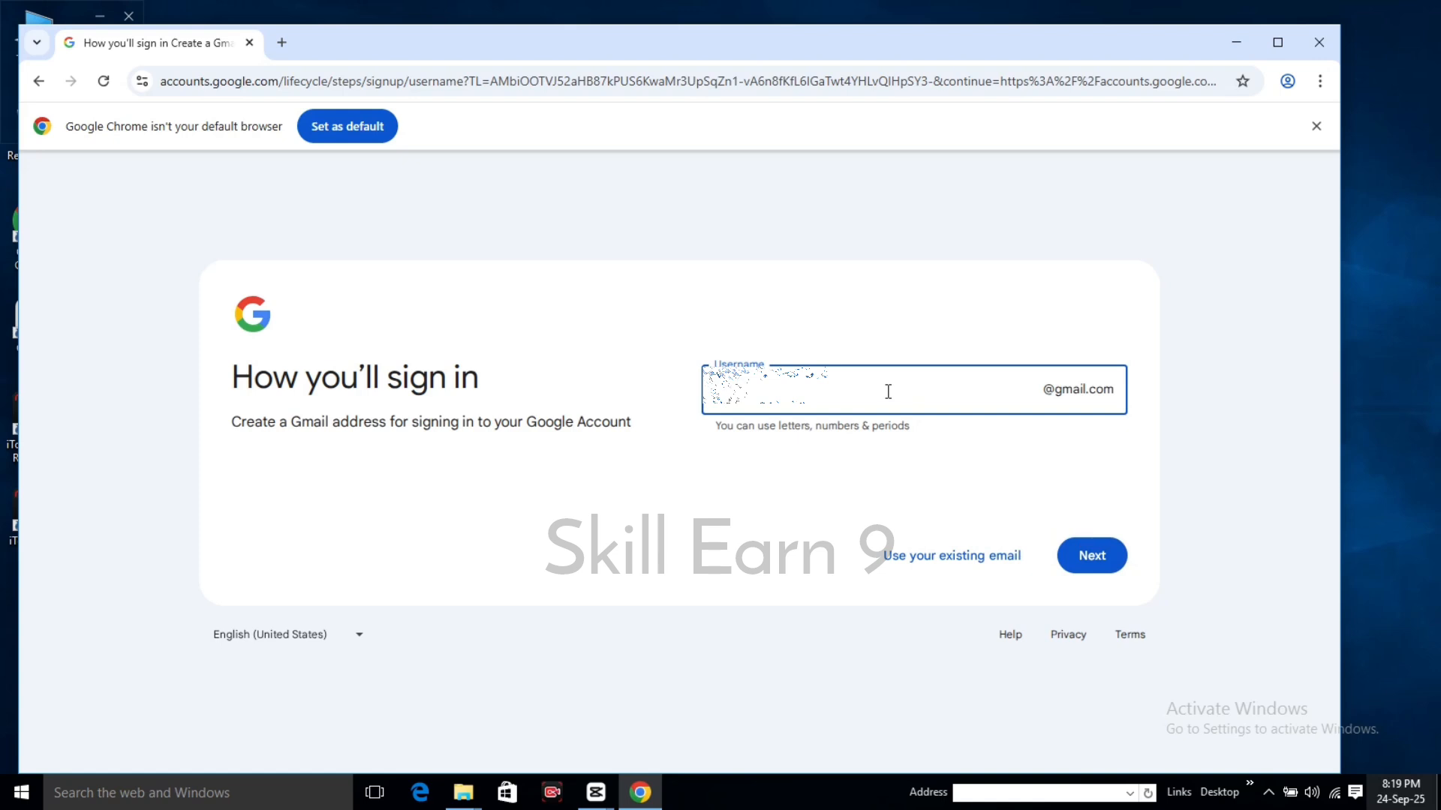
# - Enter a Gmail username for the account, change its ending to get an available address, and submit it
pyautogui.write('********')
pyautogui.click(1070, 557)
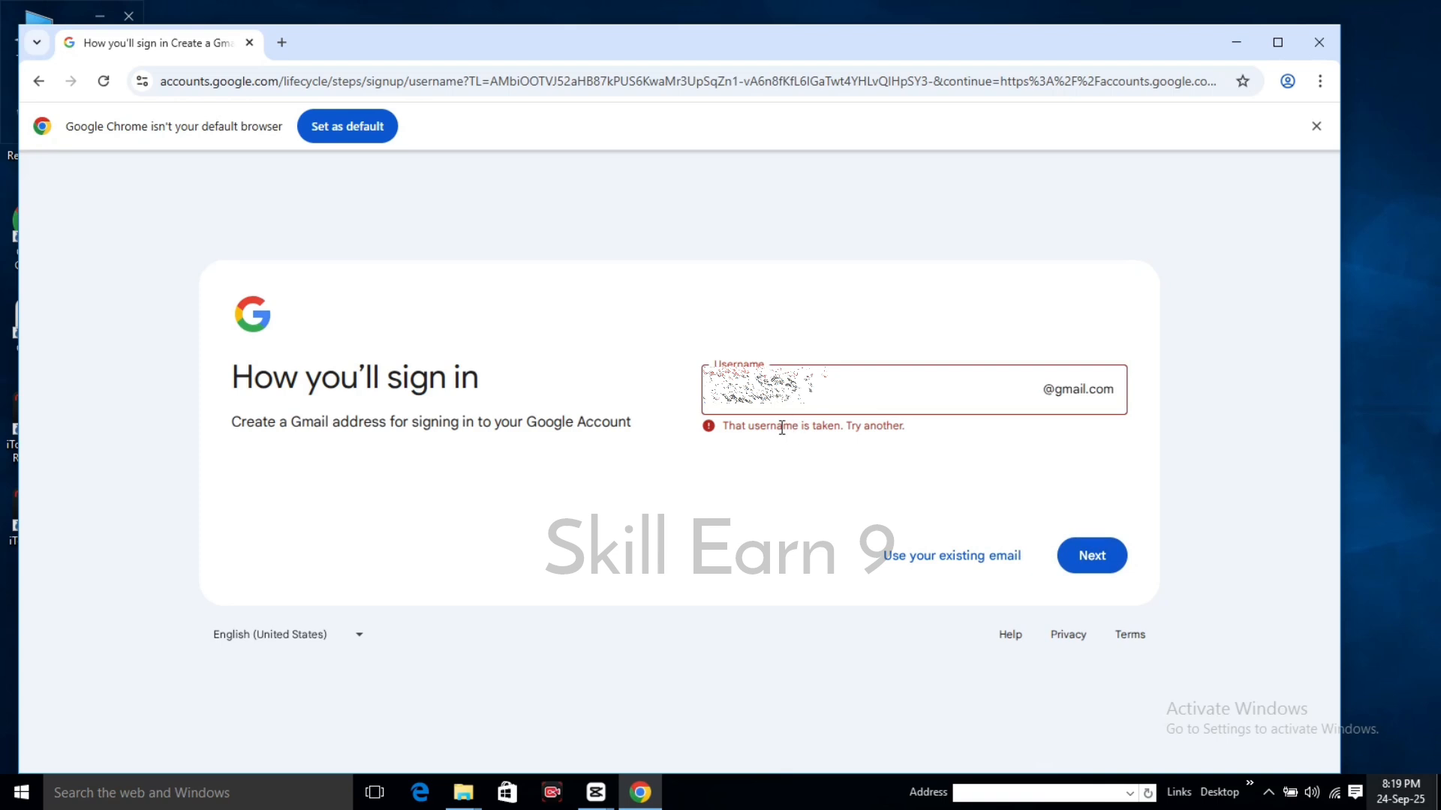
pyautogui.click(812, 385)
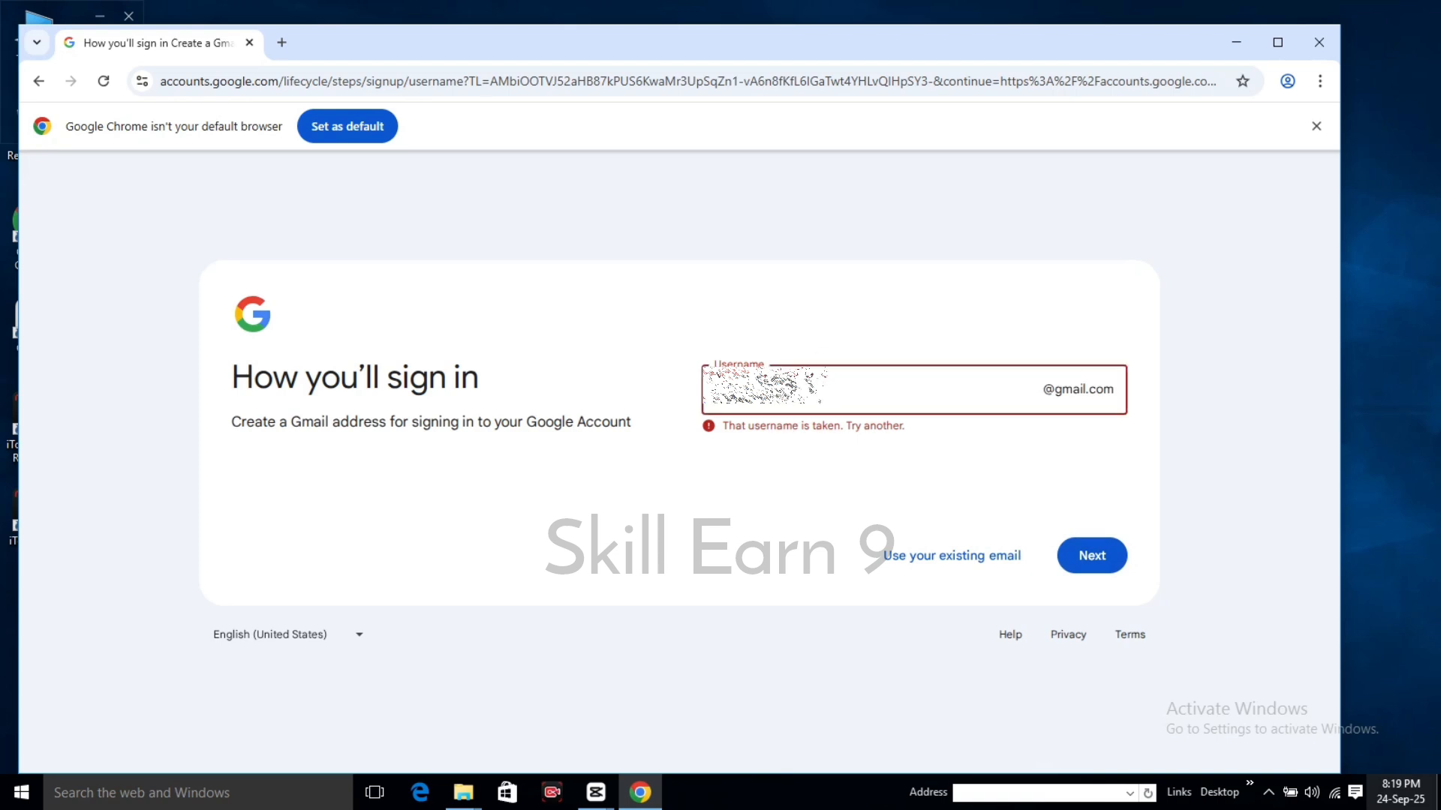
pyautogui.press('BackSpace')
pyautogui.press('BackSpace')
pyautogui.press('BackSpace')
pyautogui.press('BackSpace')
pyautogui.click(1083, 559)
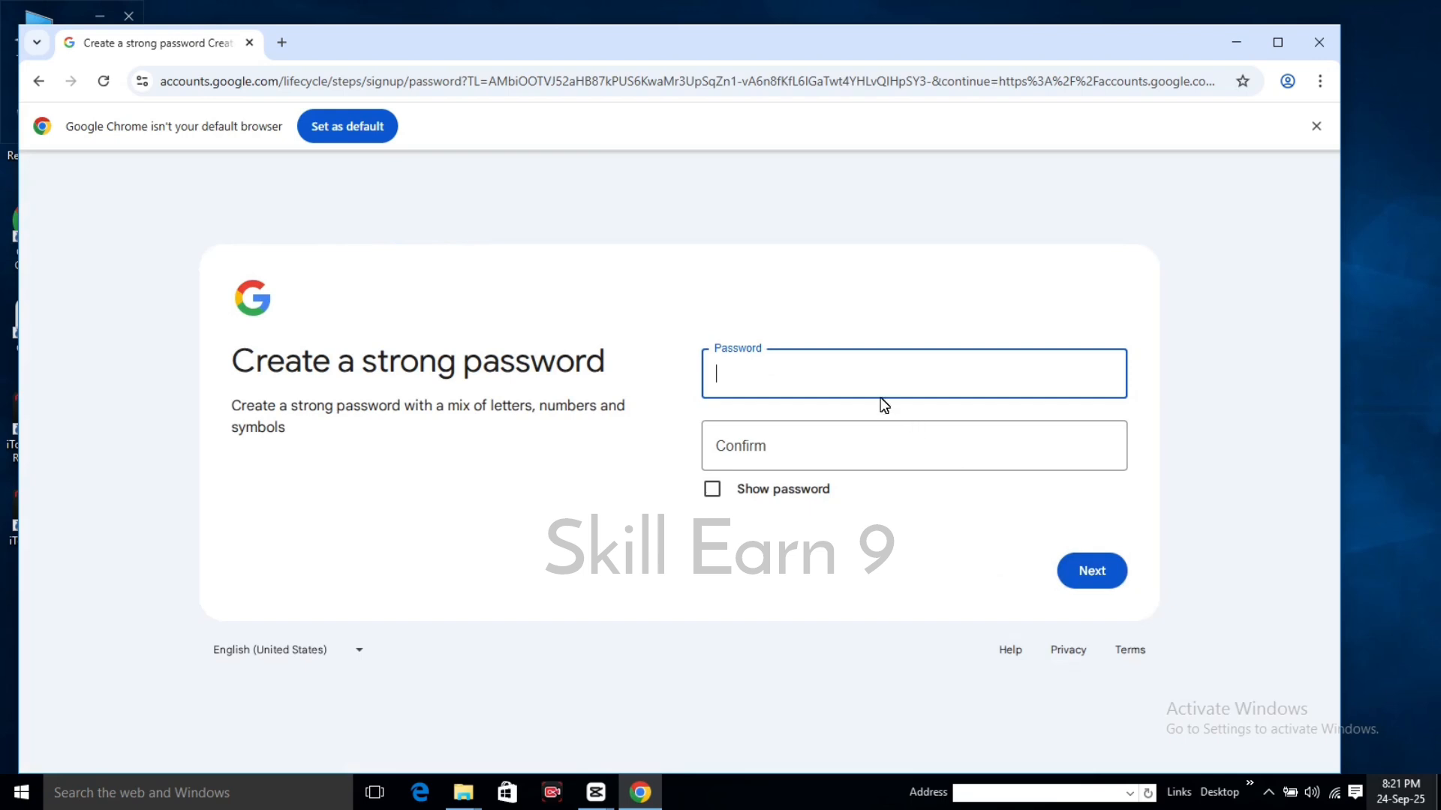
# - Paste the account password into both the password and confirmation fields and submit it
pyautogui.hotkey('ctrl', 'v')
pyautogui.click(741, 456)
pyautogui.hotkey('ctrl', 'v')
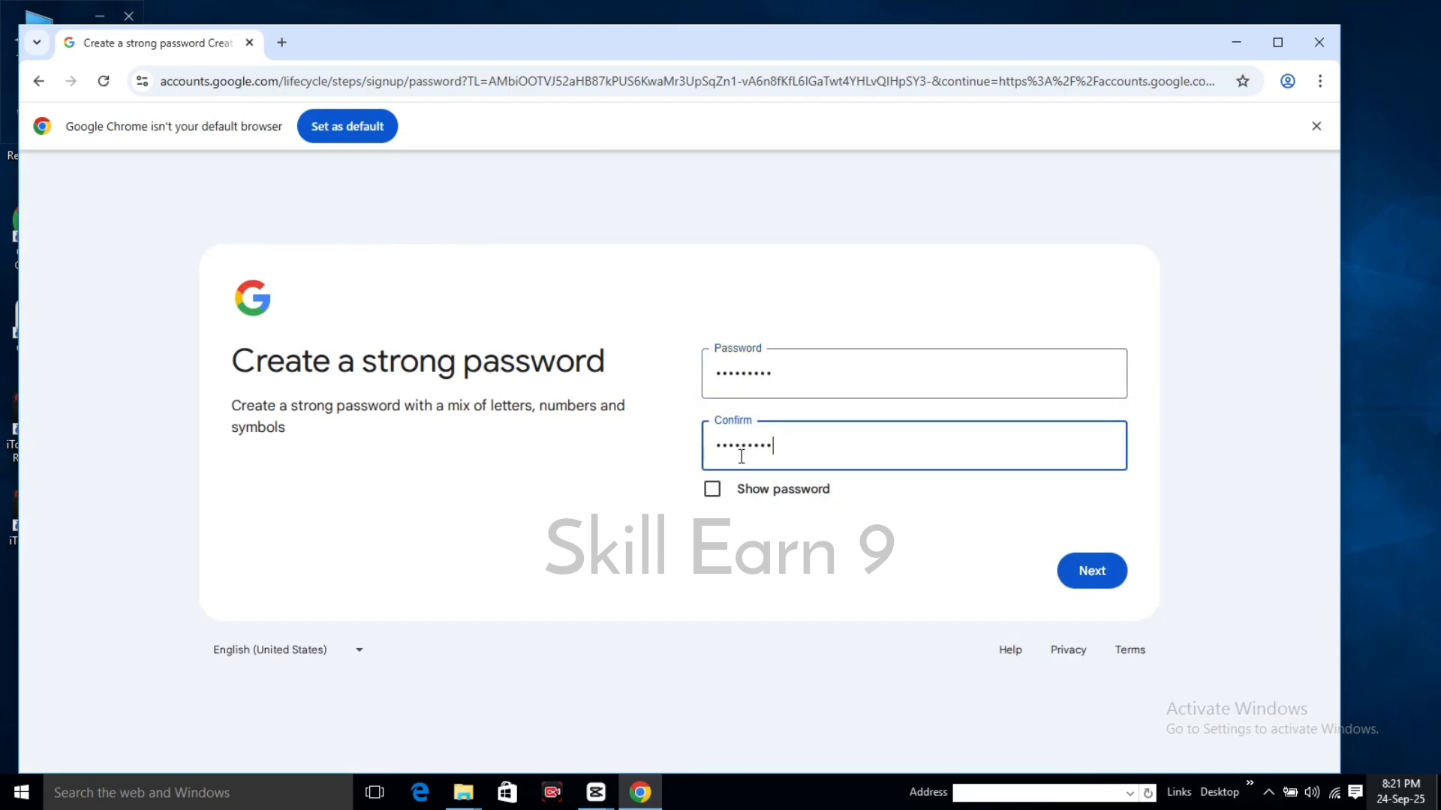
pyautogui.click(1074, 570)
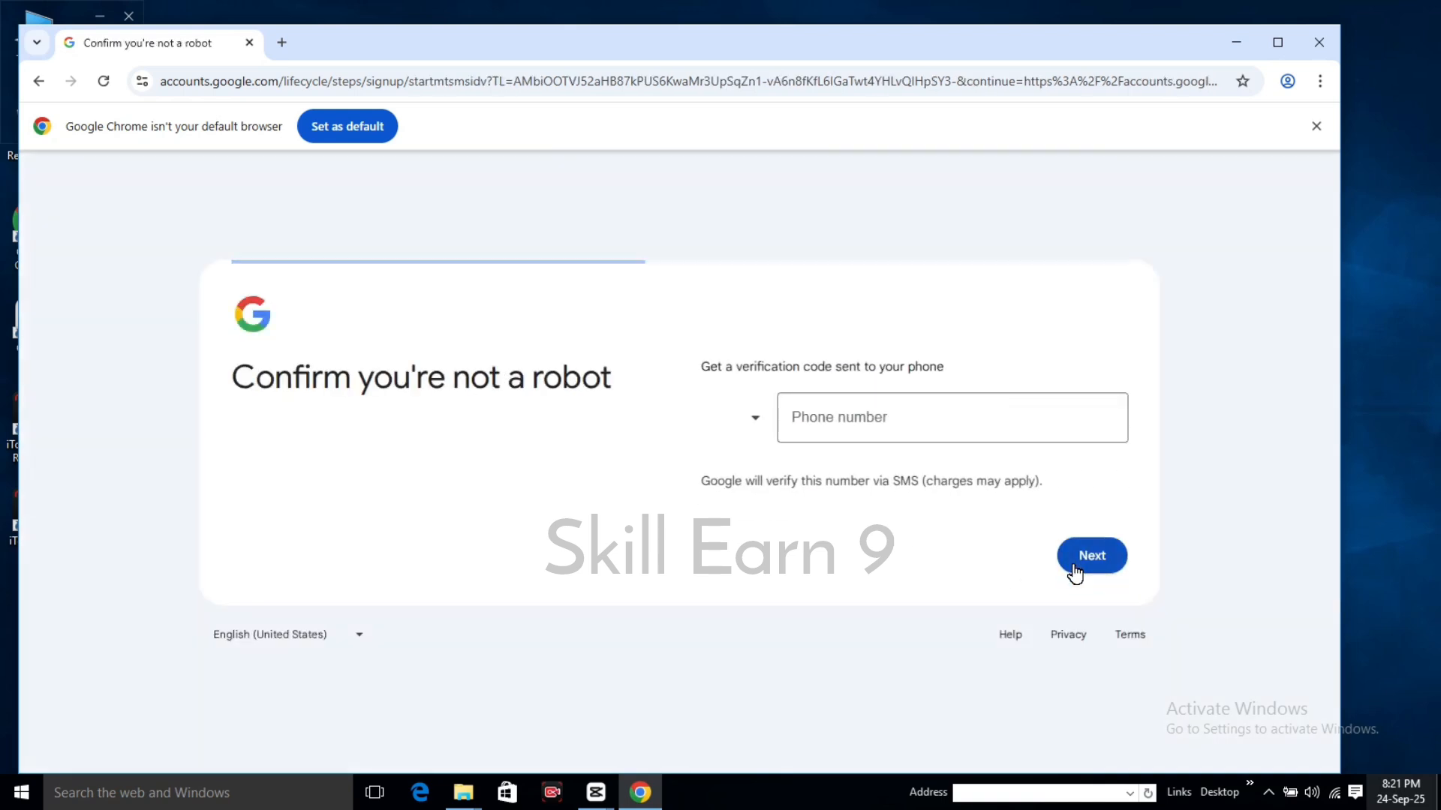
# - Verify the account by submitting the phone number and the verification code received by text message
pyautogui.click(921, 420)
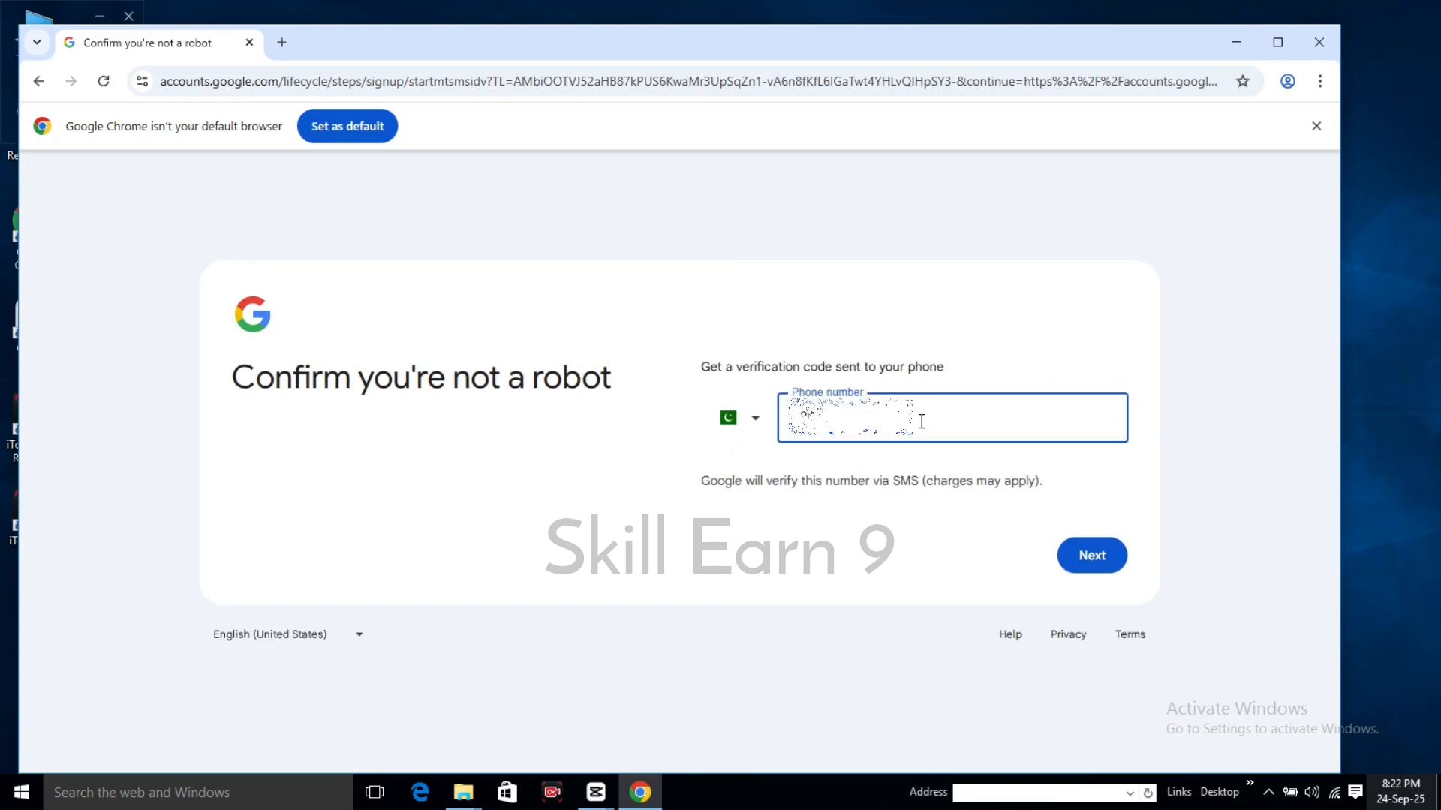
pyautogui.click(1082, 555)
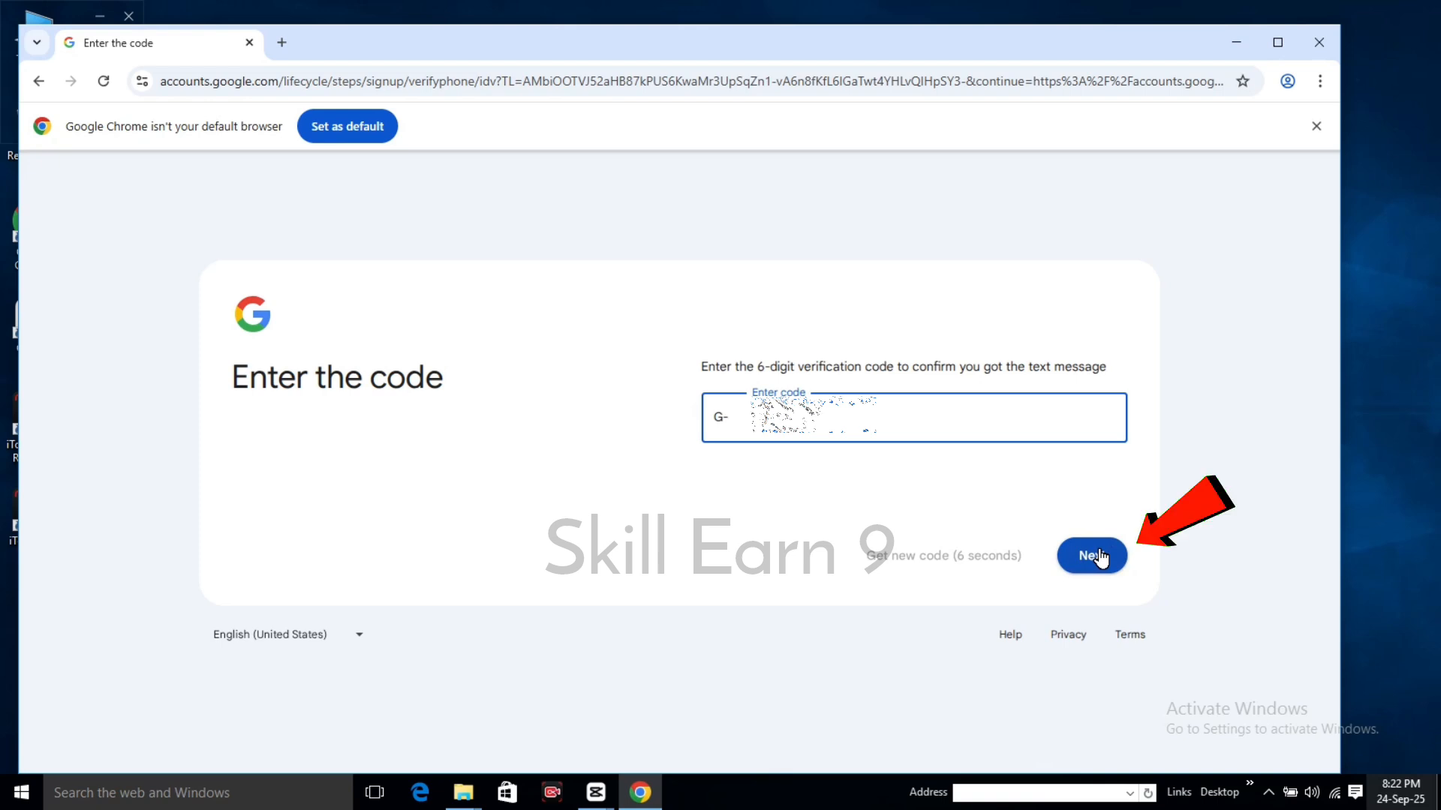
pyautogui.click(1099, 555)
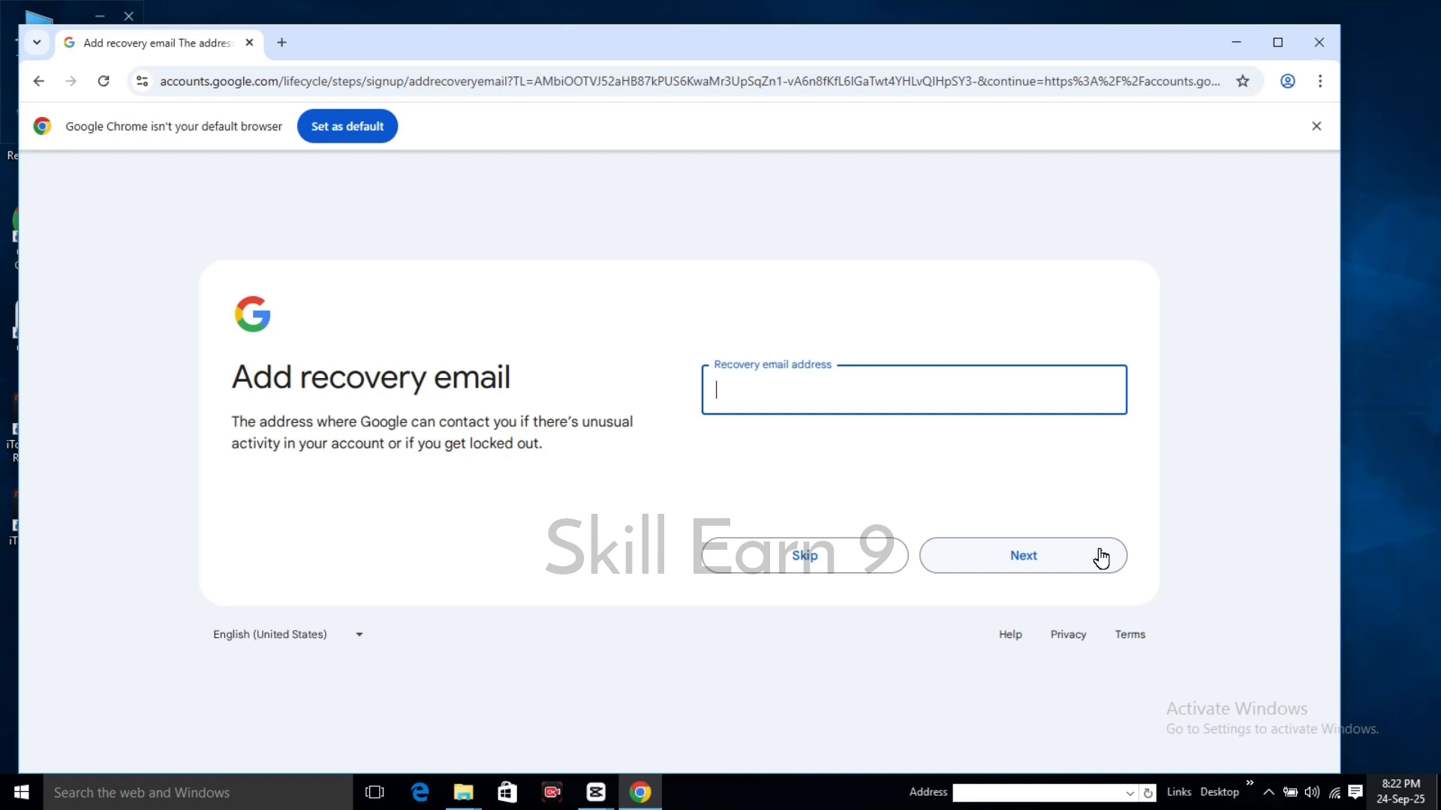
# - Skip the recovery email, continue past the account review, and agree to the Privacy and Terms
pyautogui.click(840, 555)
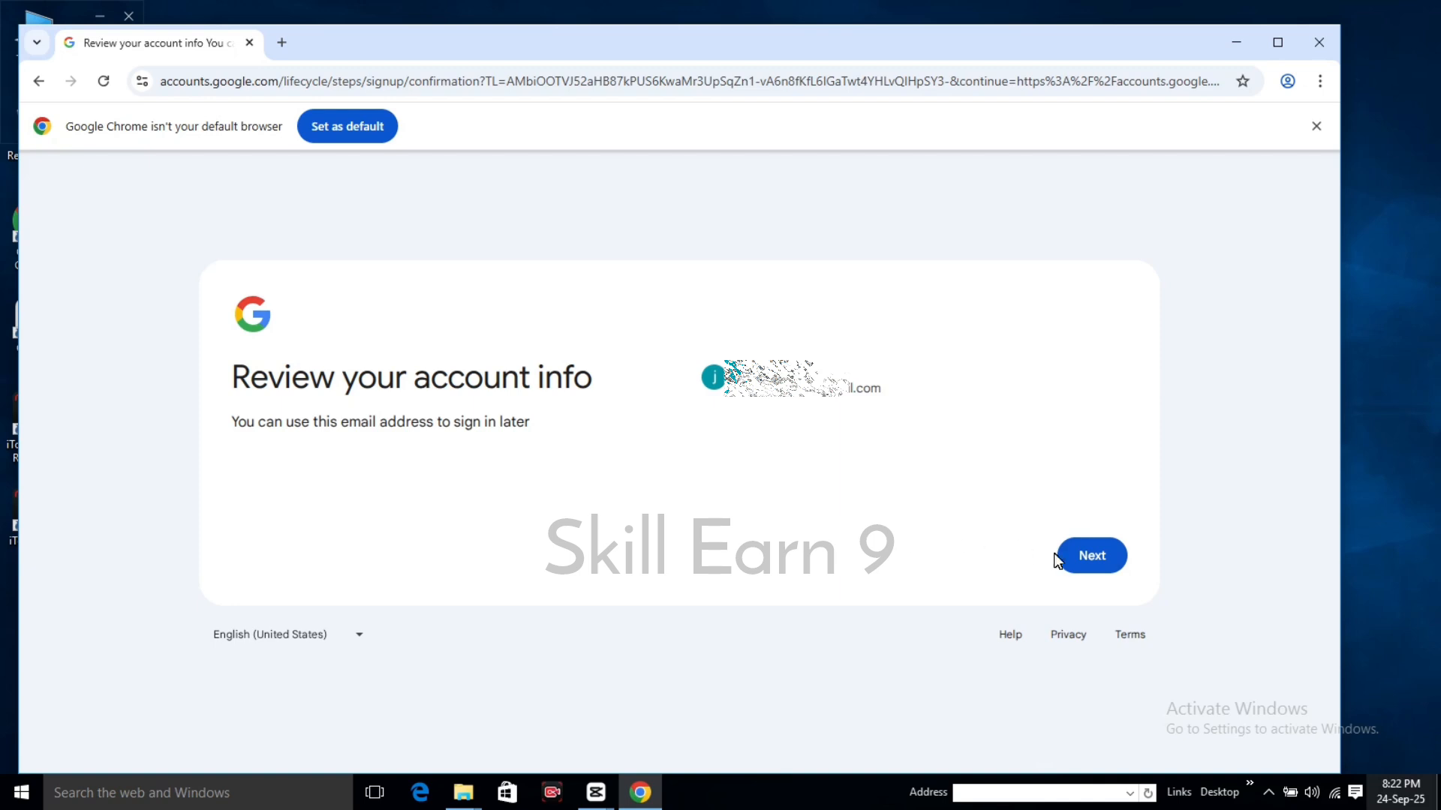
pyautogui.click(1078, 556)
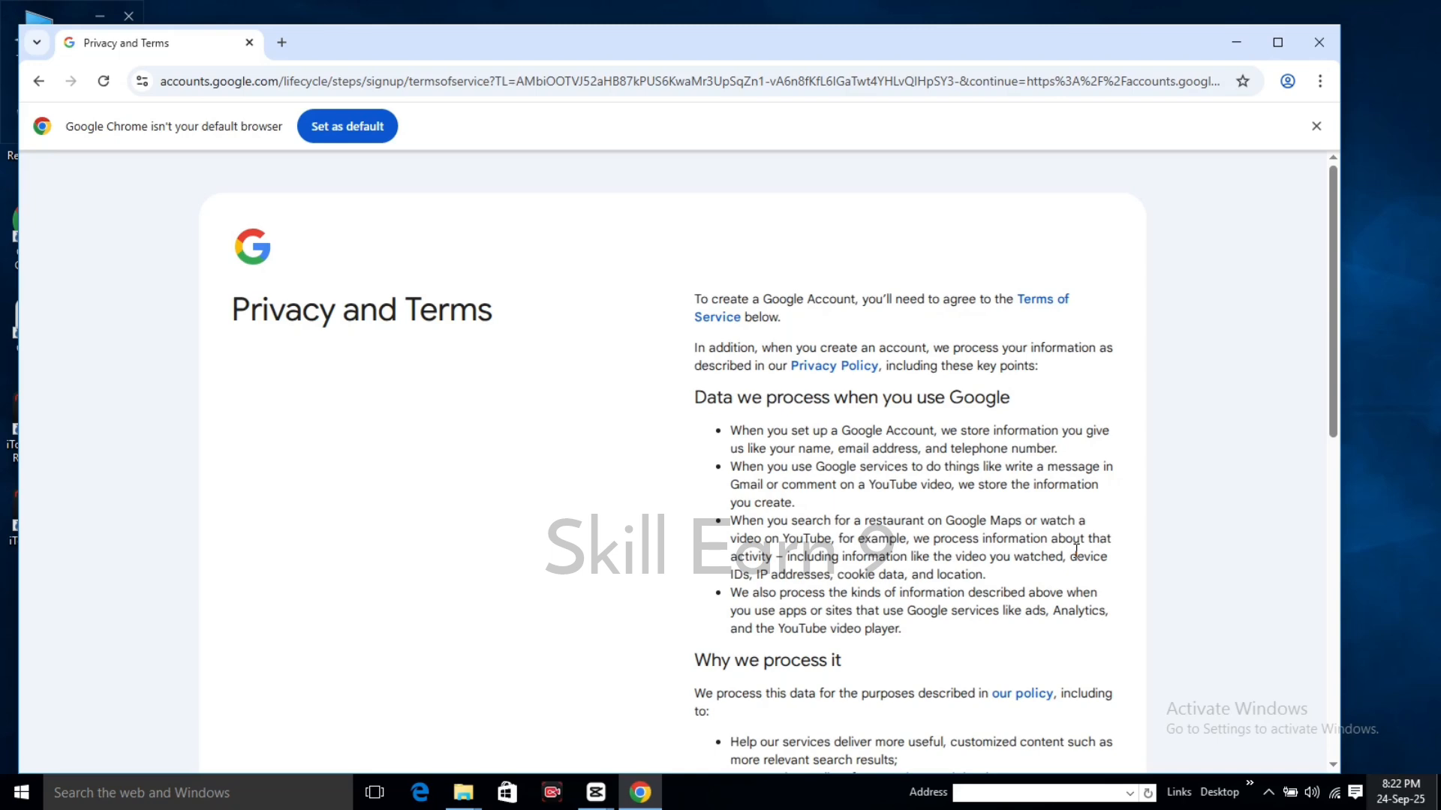
pyautogui.moveTo(1331, 429); pyautogui.dragTo(1353, 757)
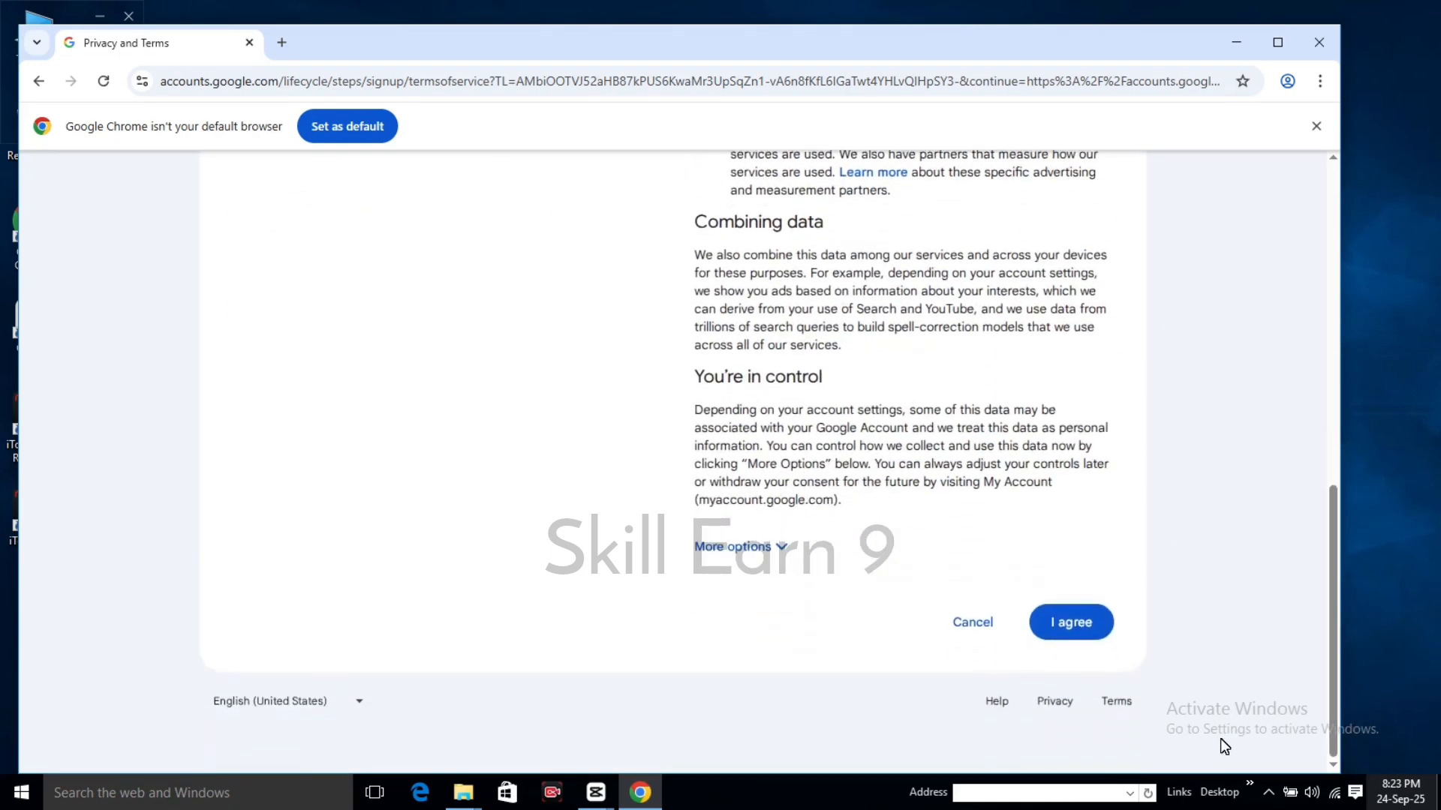
pyautogui.click(1087, 621)
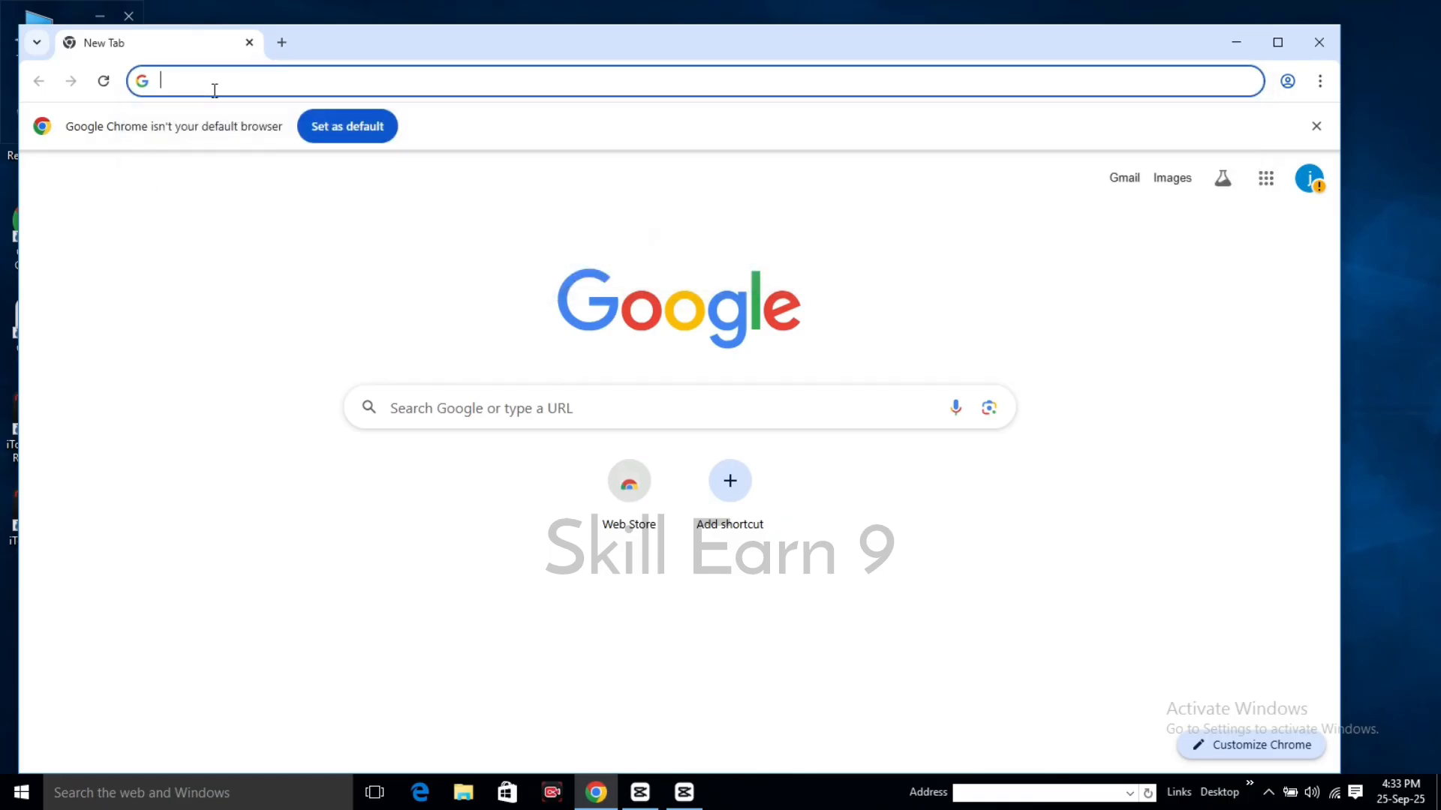
# - Search the web for "youtube", open the YouTube site, and start creating a channel for the signed-in account
pyautogui.write('youtube')
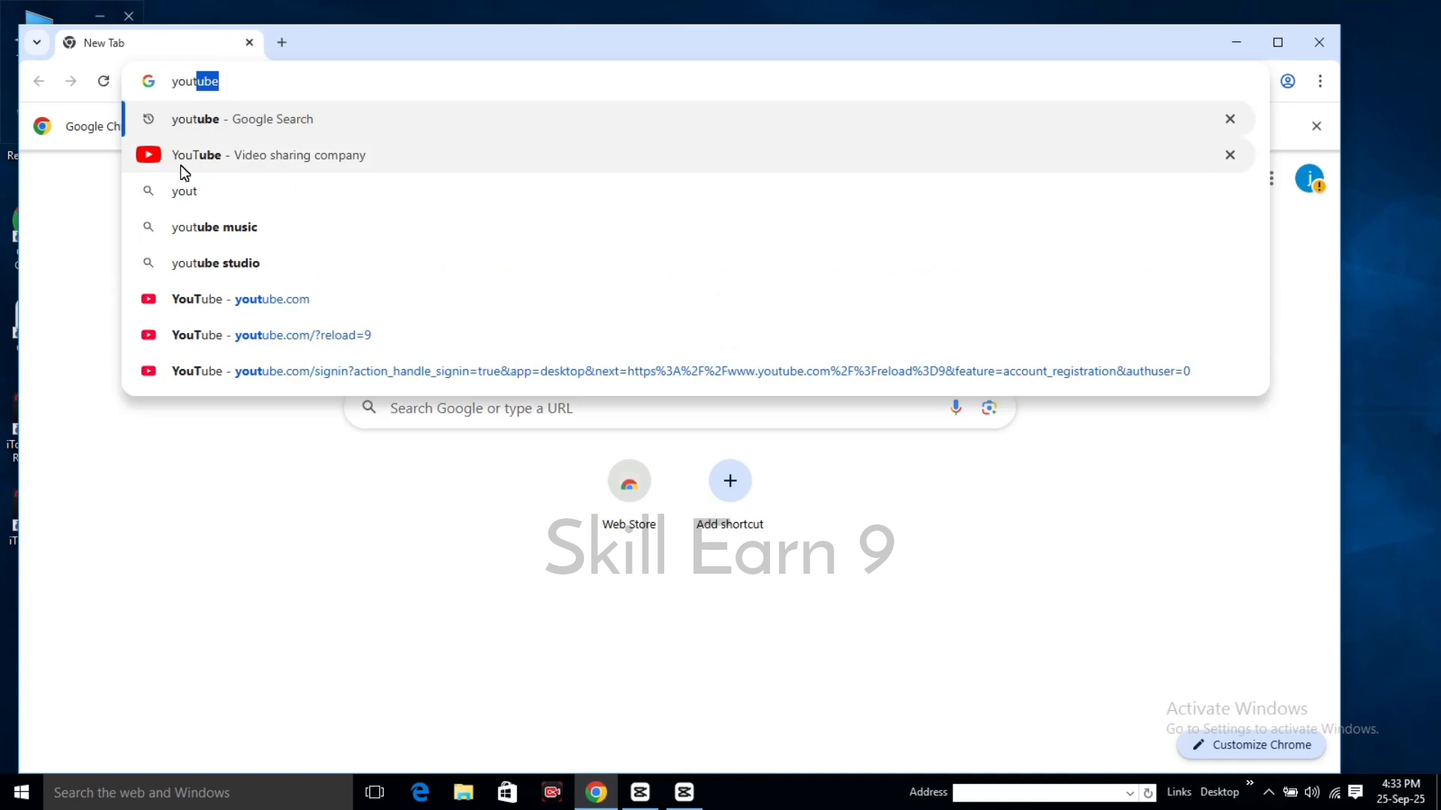
pyautogui.click(184, 170)
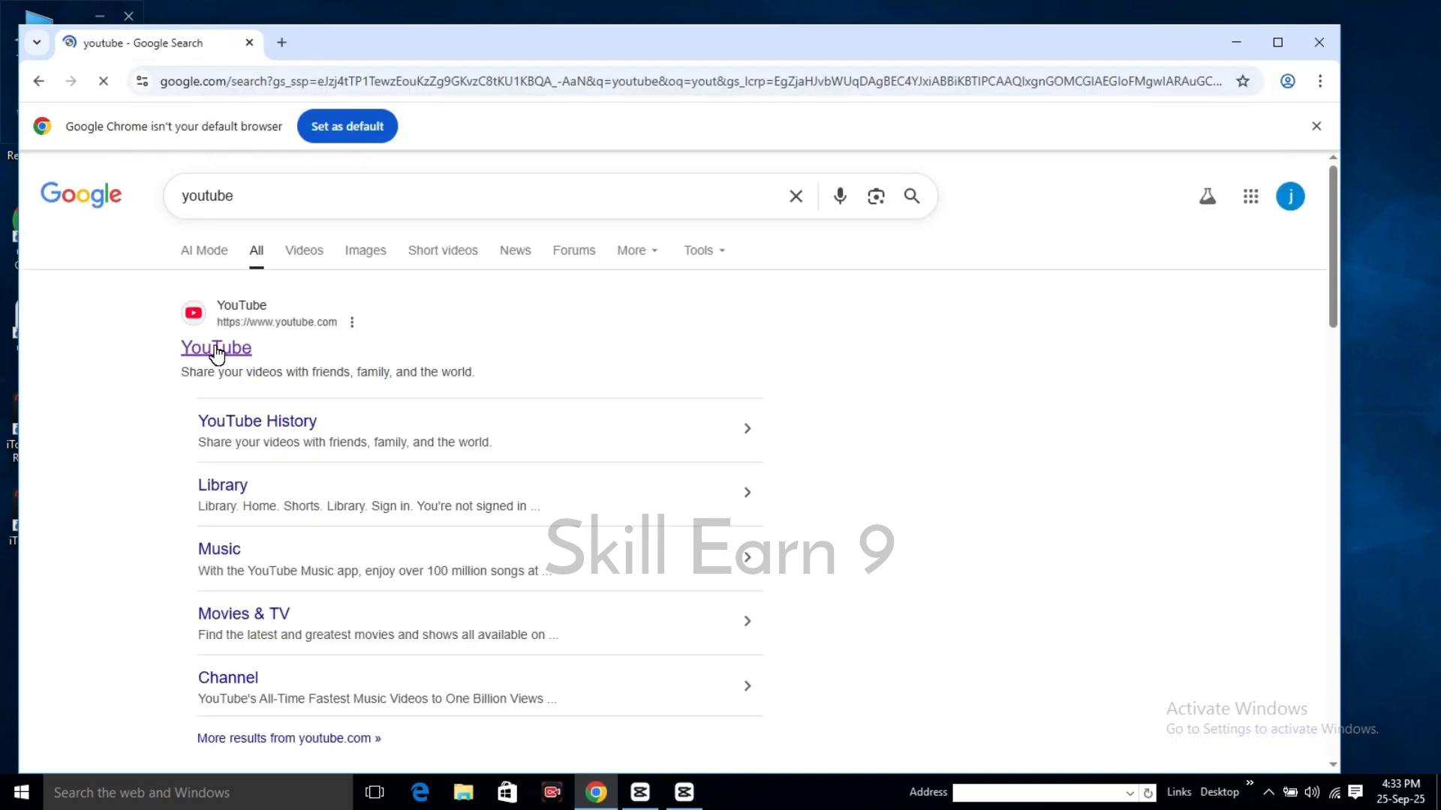
pyautogui.click(217, 348)
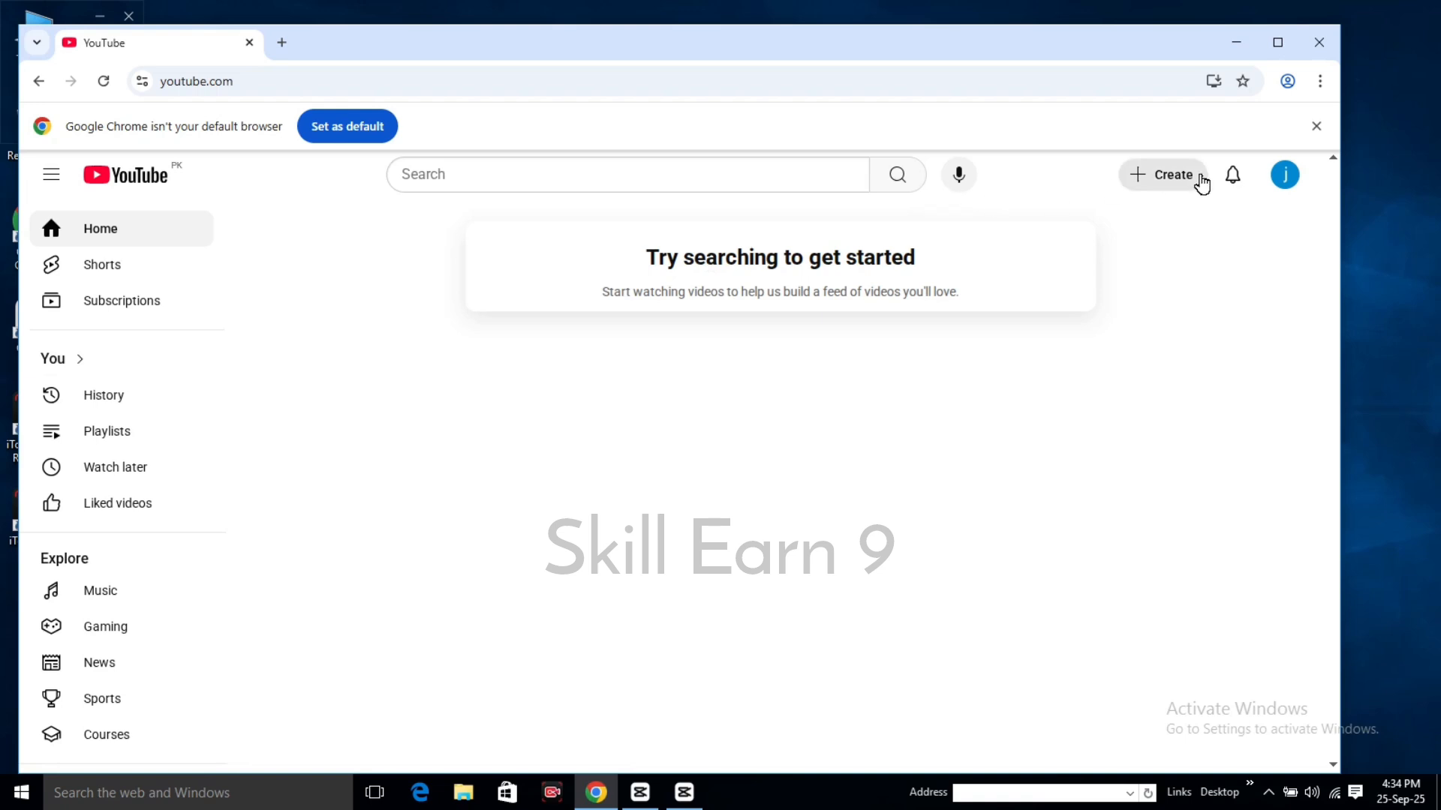
pyautogui.click(1286, 183)
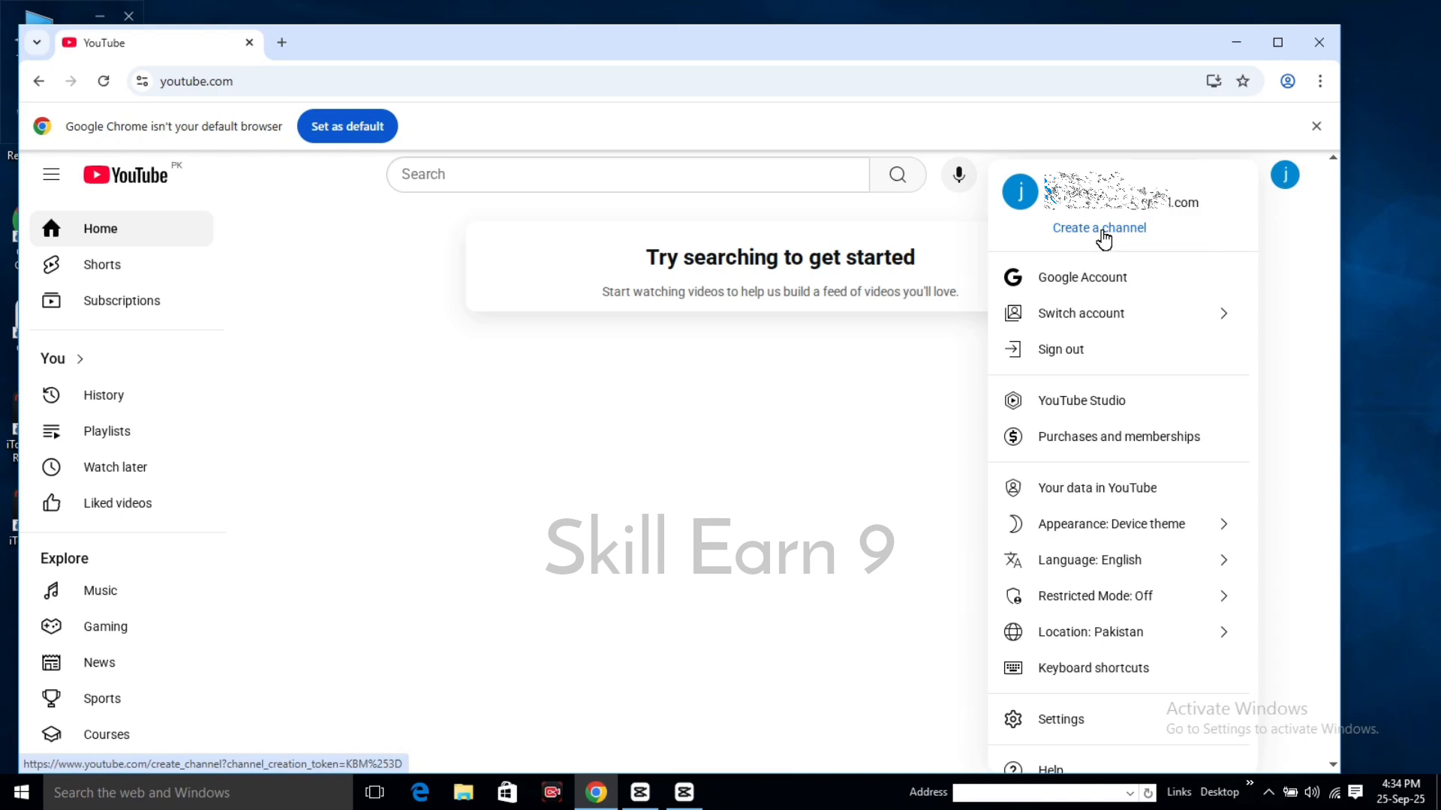
pyautogui.click(1104, 230)
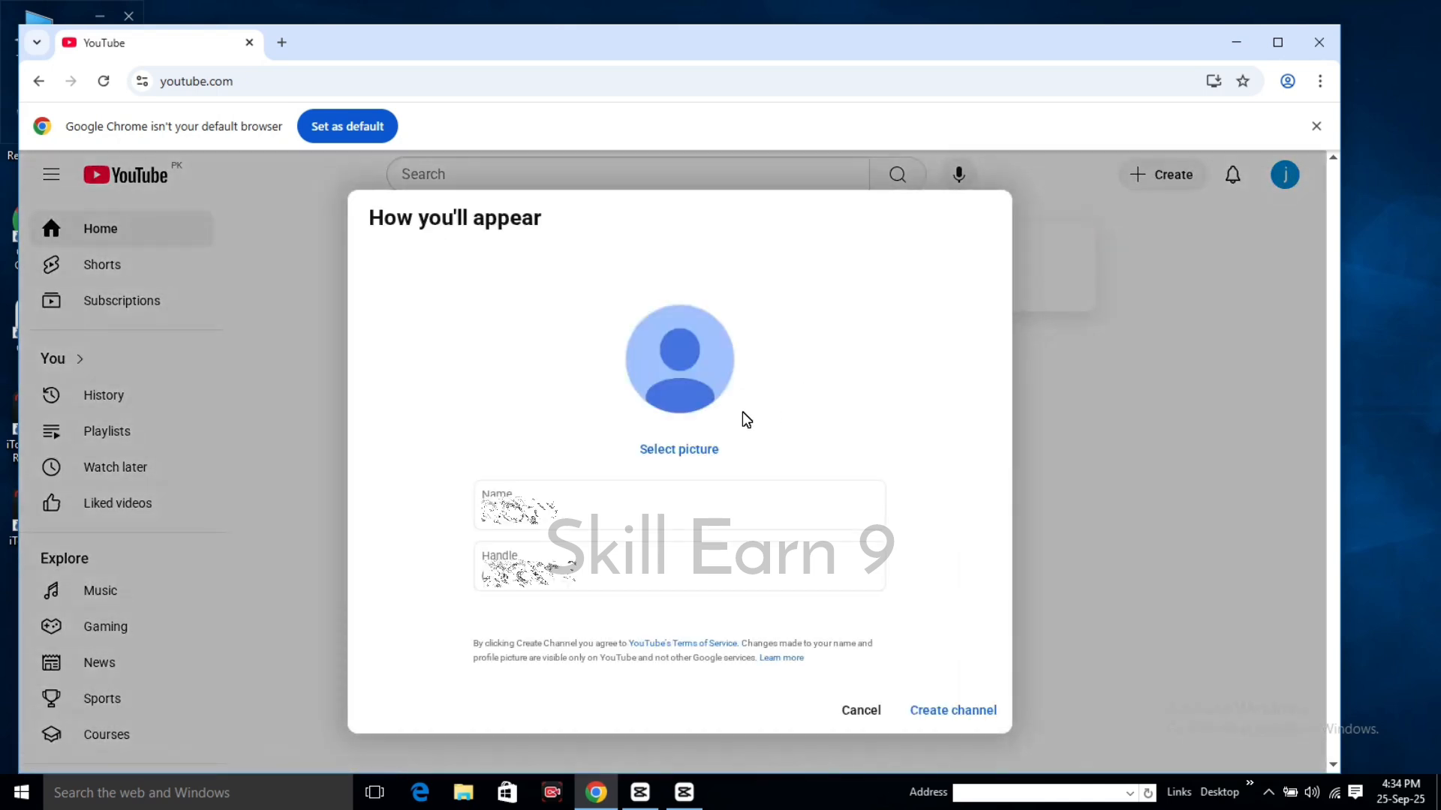
# - Replace the prefilled channel name with a different personal name in the channel creation form
pyautogui.click(577, 512)
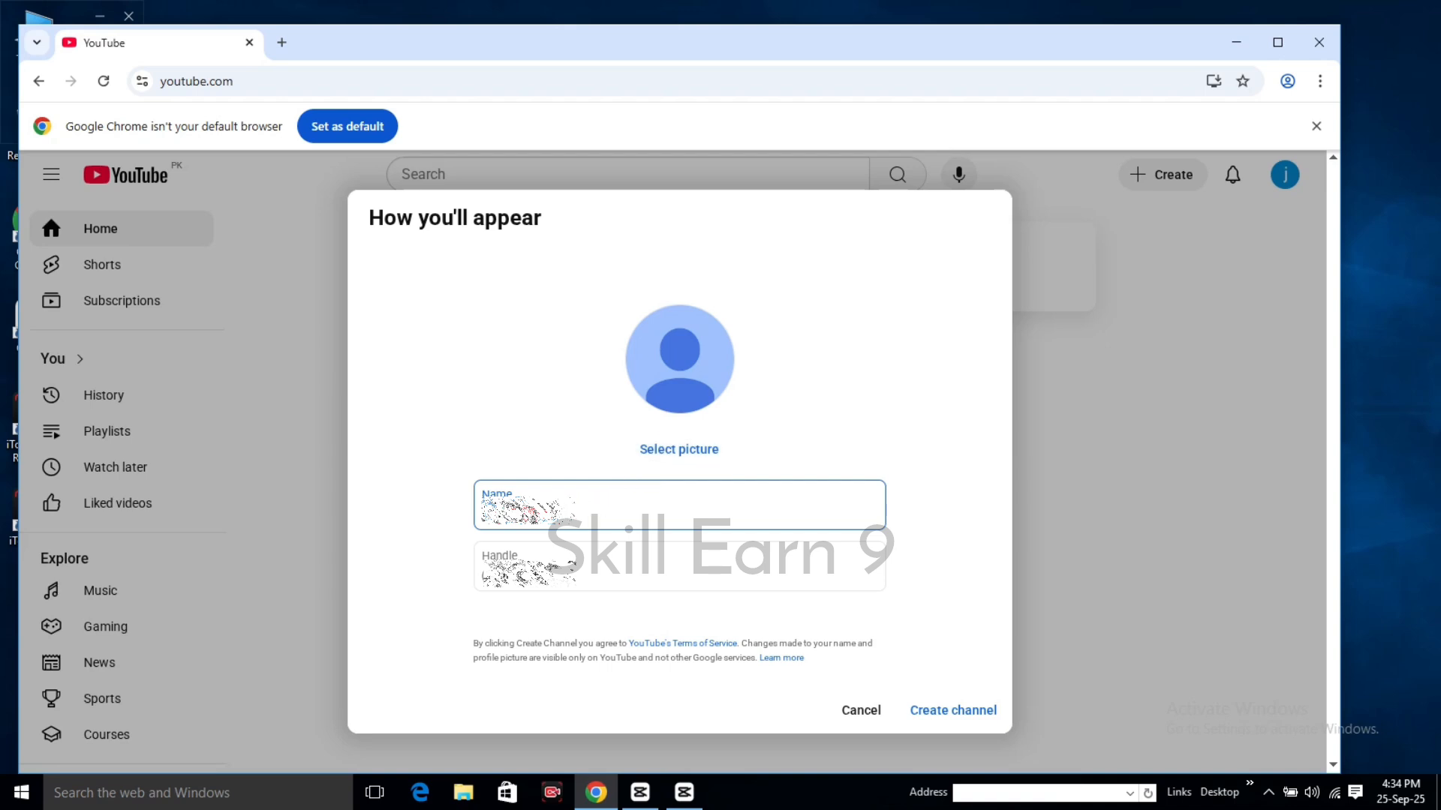
pyautogui.press('BackSpace')
pyautogui.press('BackSpace')
pyautogui.press('BackSpace')
pyautogui.press('BackSpace')
pyautogui.press('BackSpace')
pyautogui.press('BackSpace')
pyautogui.press('BackSpace')
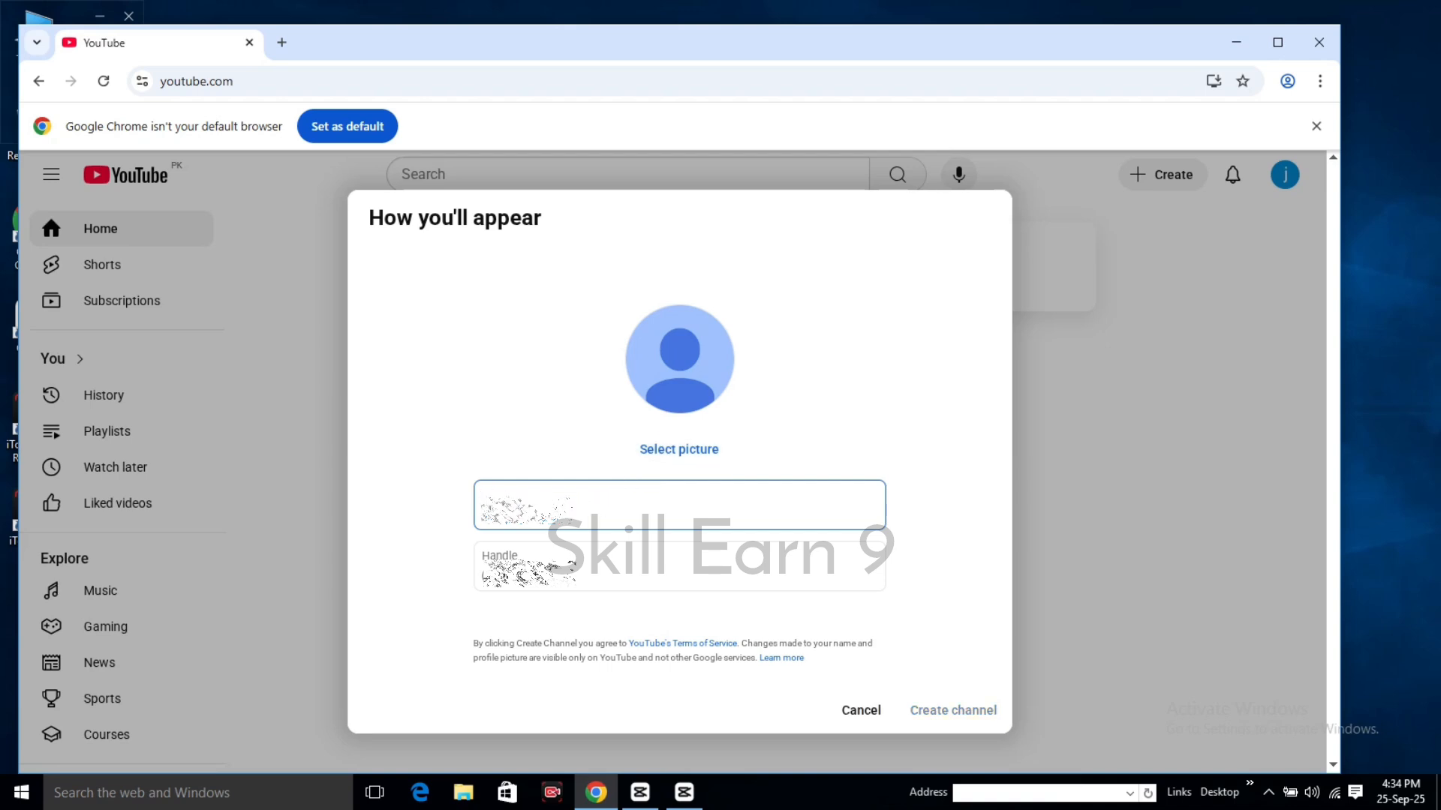
pyautogui.write('james')
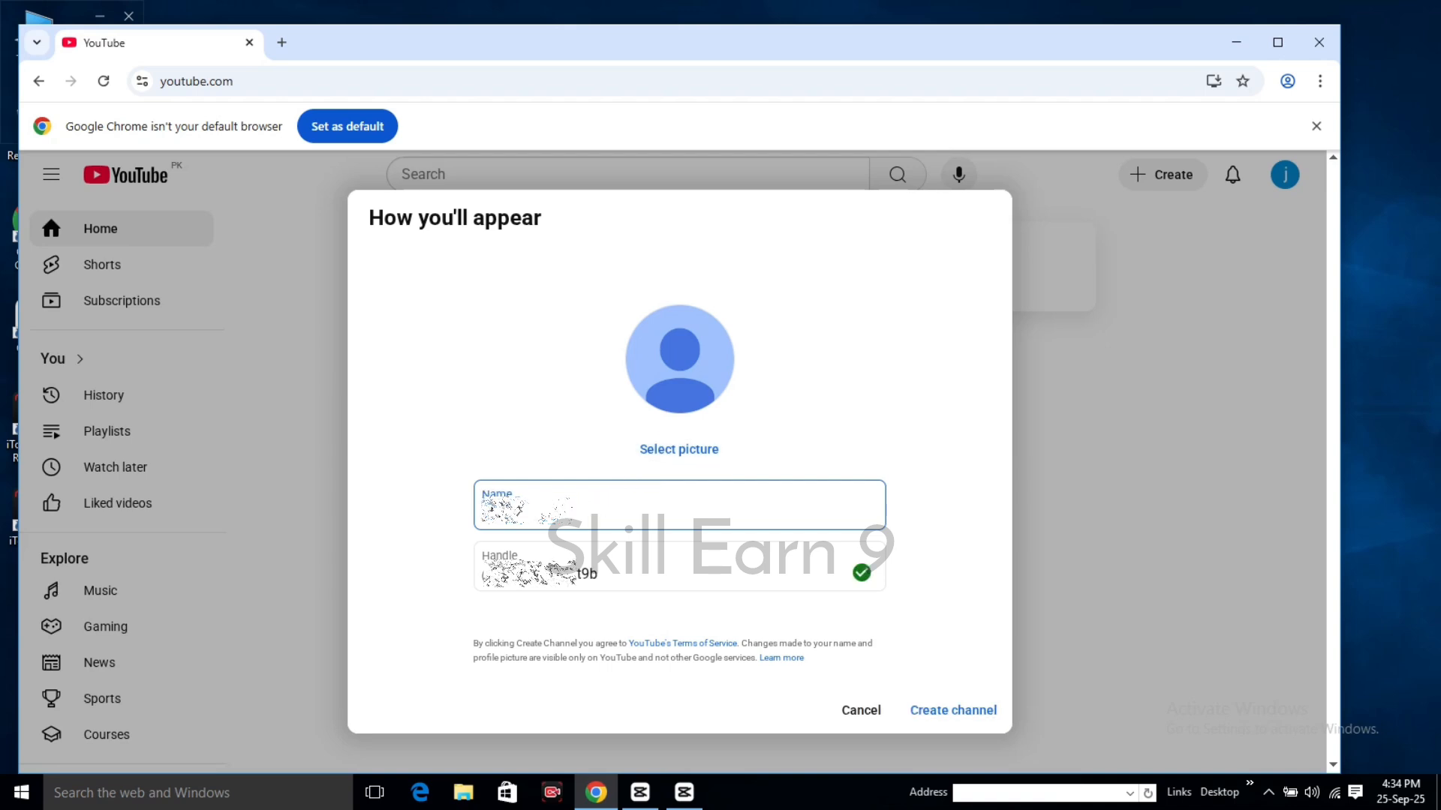
# - Create the channel with the name Skill Earn 9 and open its customization page in YouTube Studio
pyautogui.write(' a')
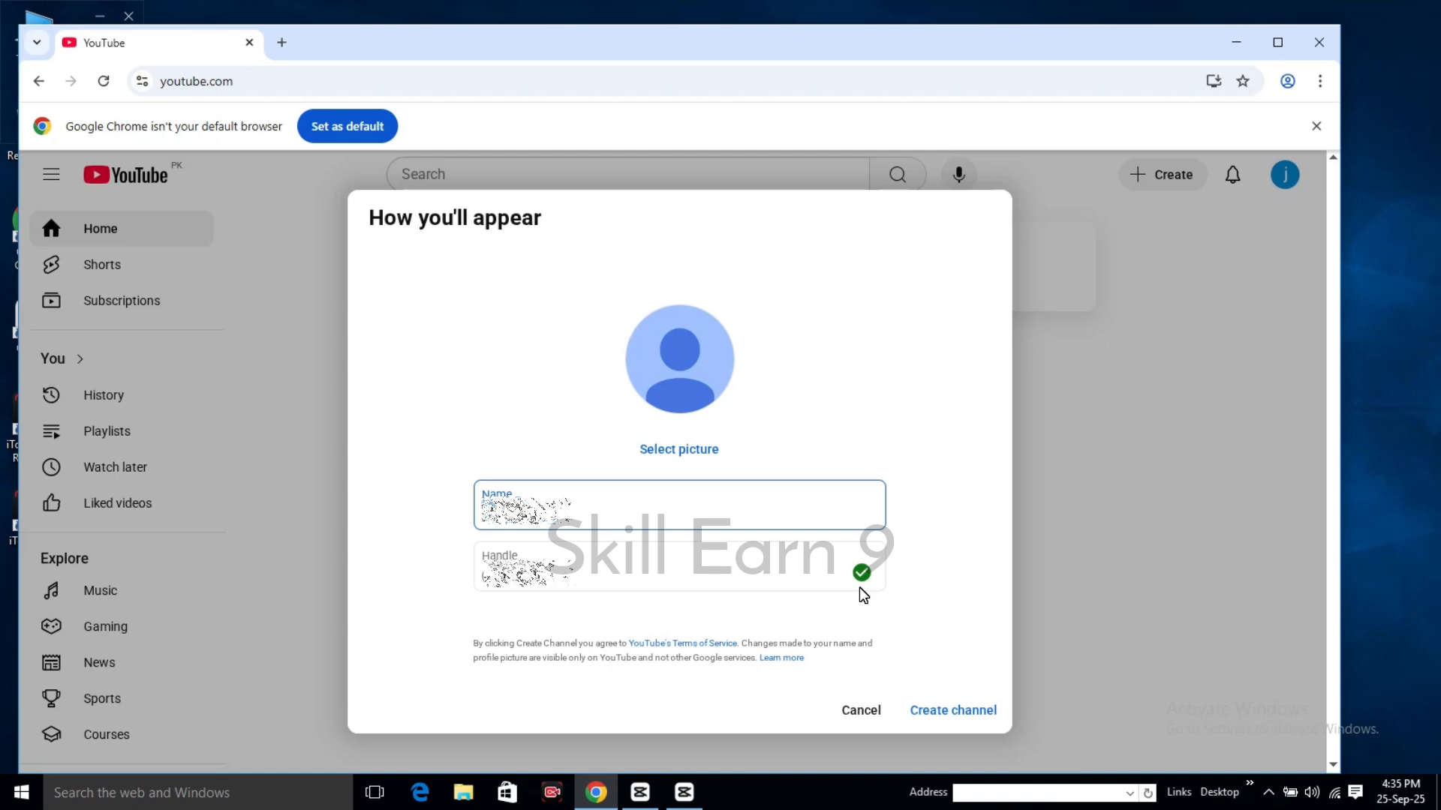
pyautogui.click(934, 727)
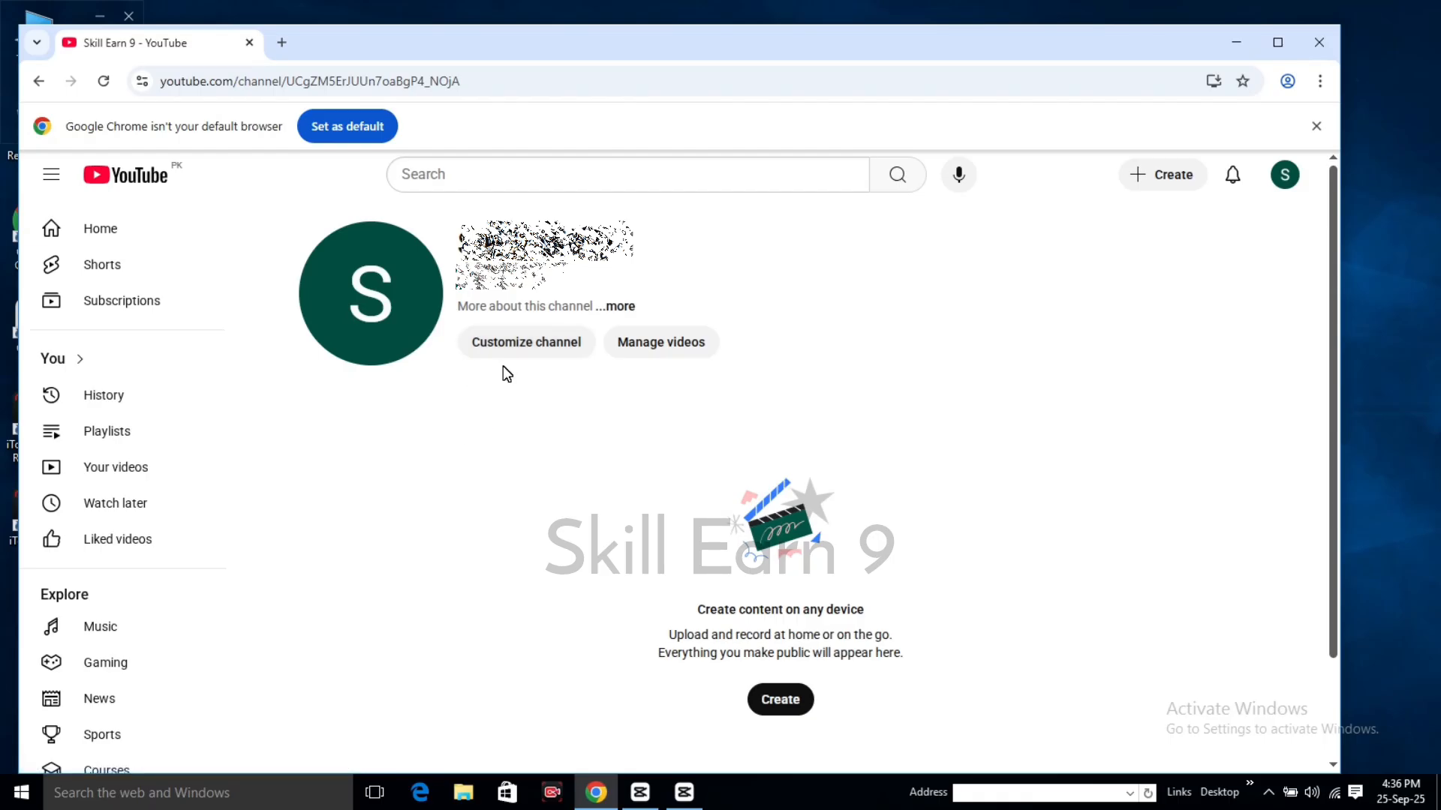
pyautogui.click(512, 357)
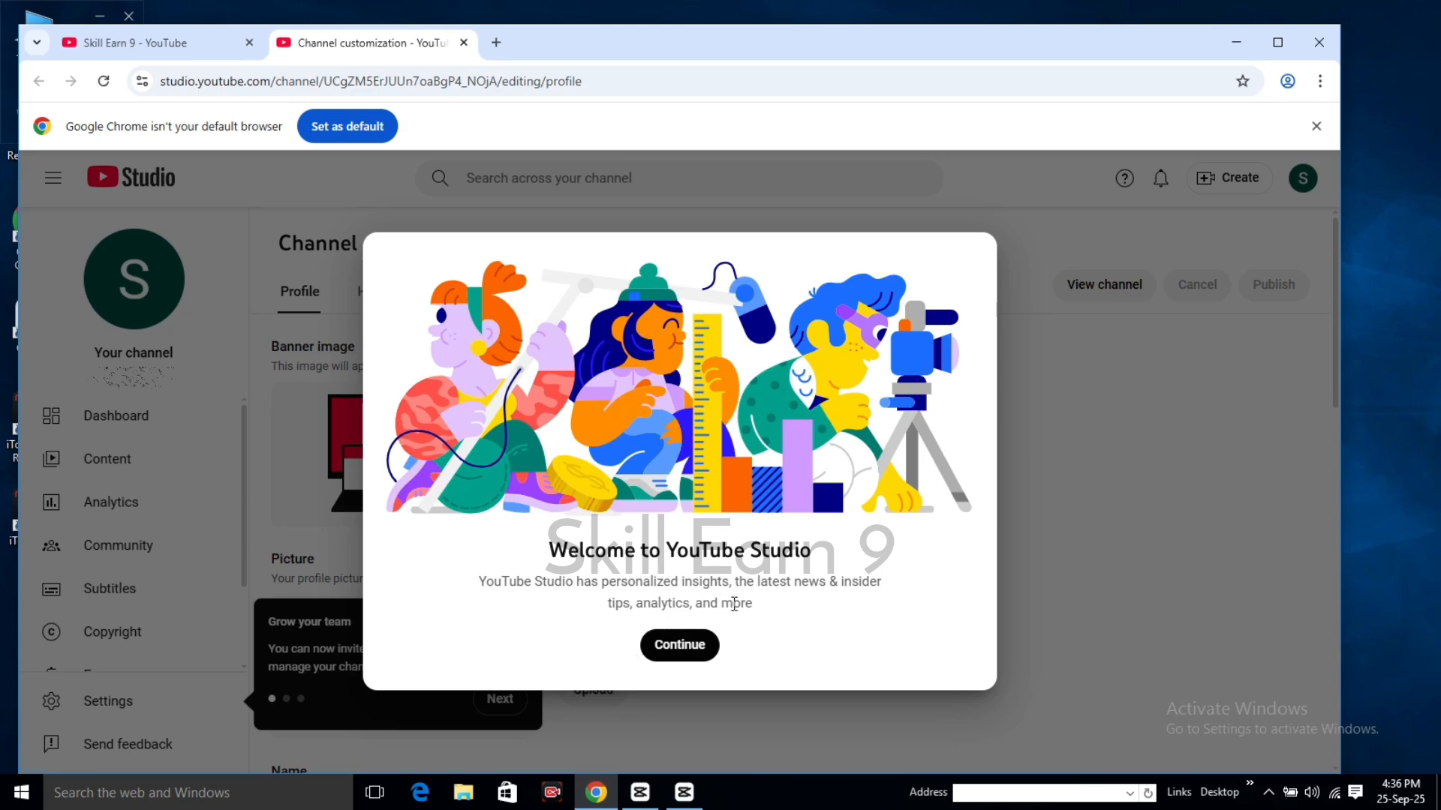
pyautogui.click(686, 646)
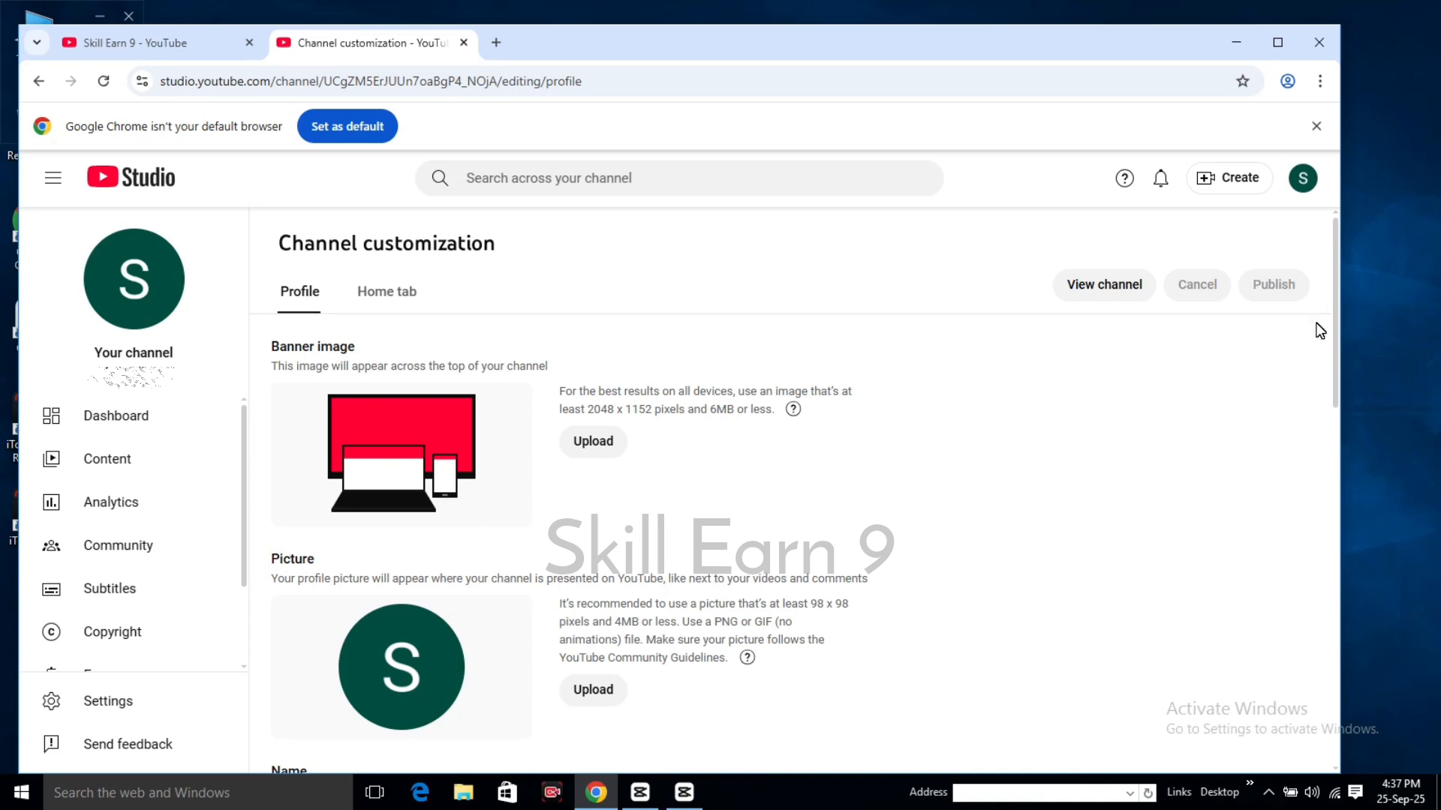
# - Review the channel's profile settings, from banner, picture, name and handle to description, links, contact email and video watermark
pyautogui.scroll(-5, 1086, 475)
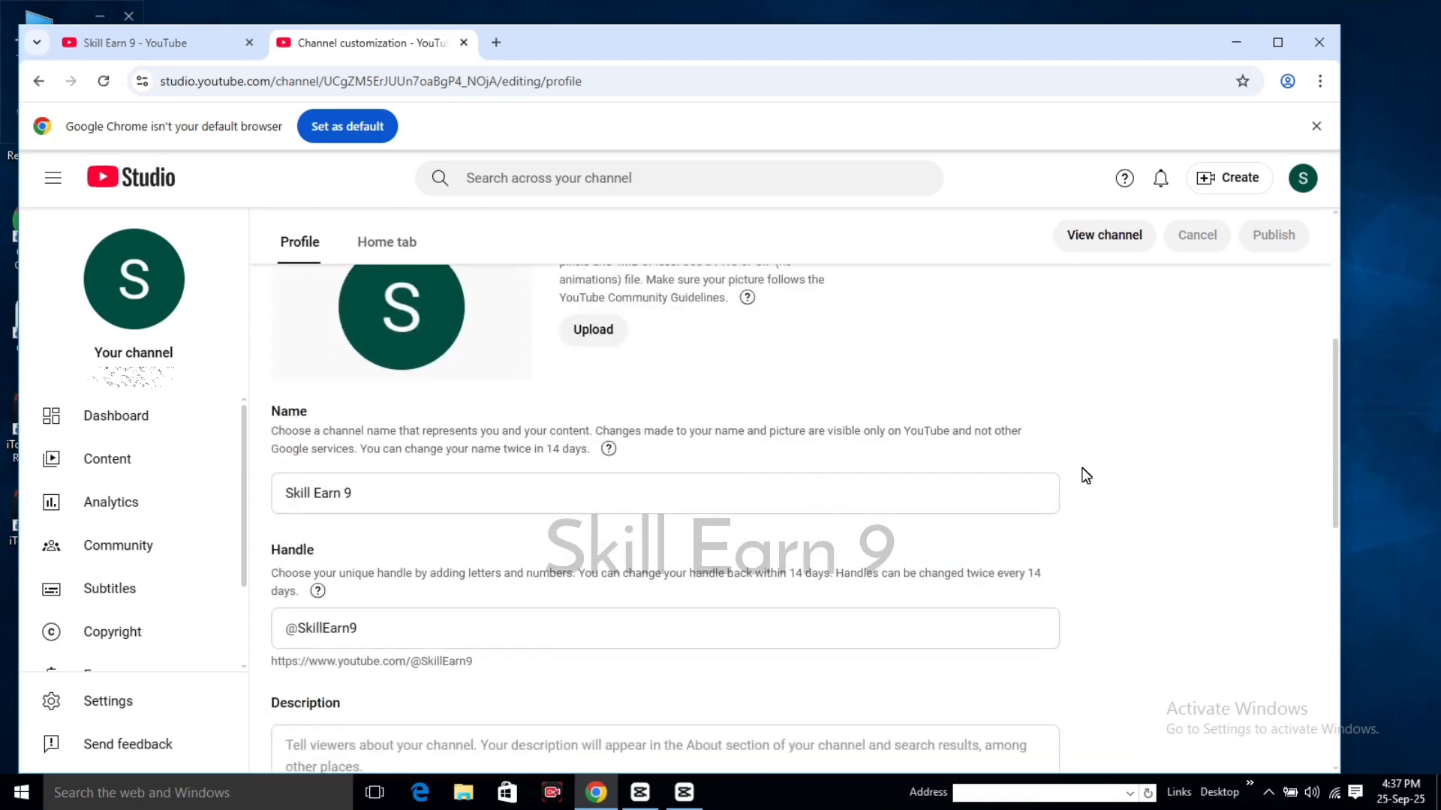
pyautogui.scroll(2, 1280, 424)
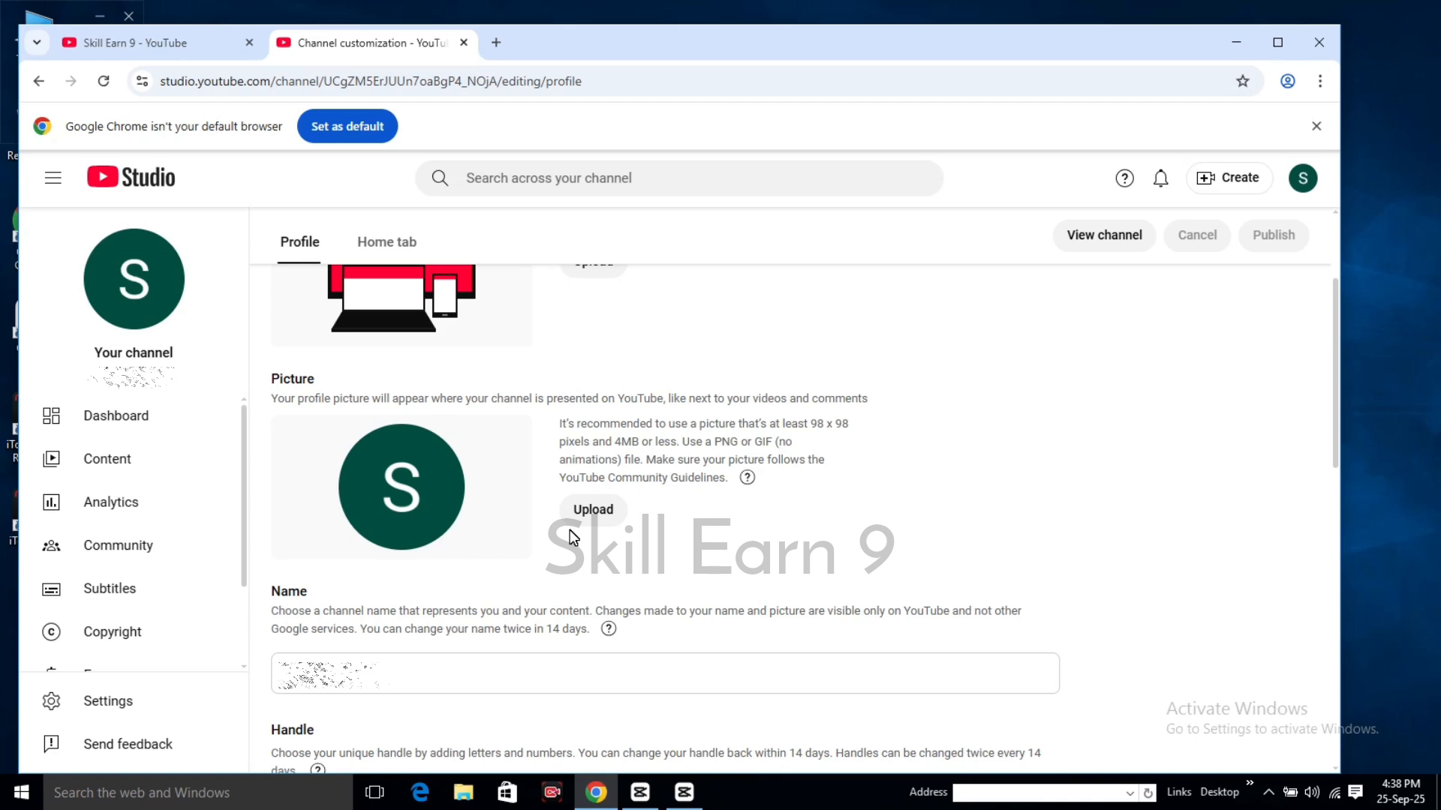
pyautogui.scroll(2, 1013, 421)
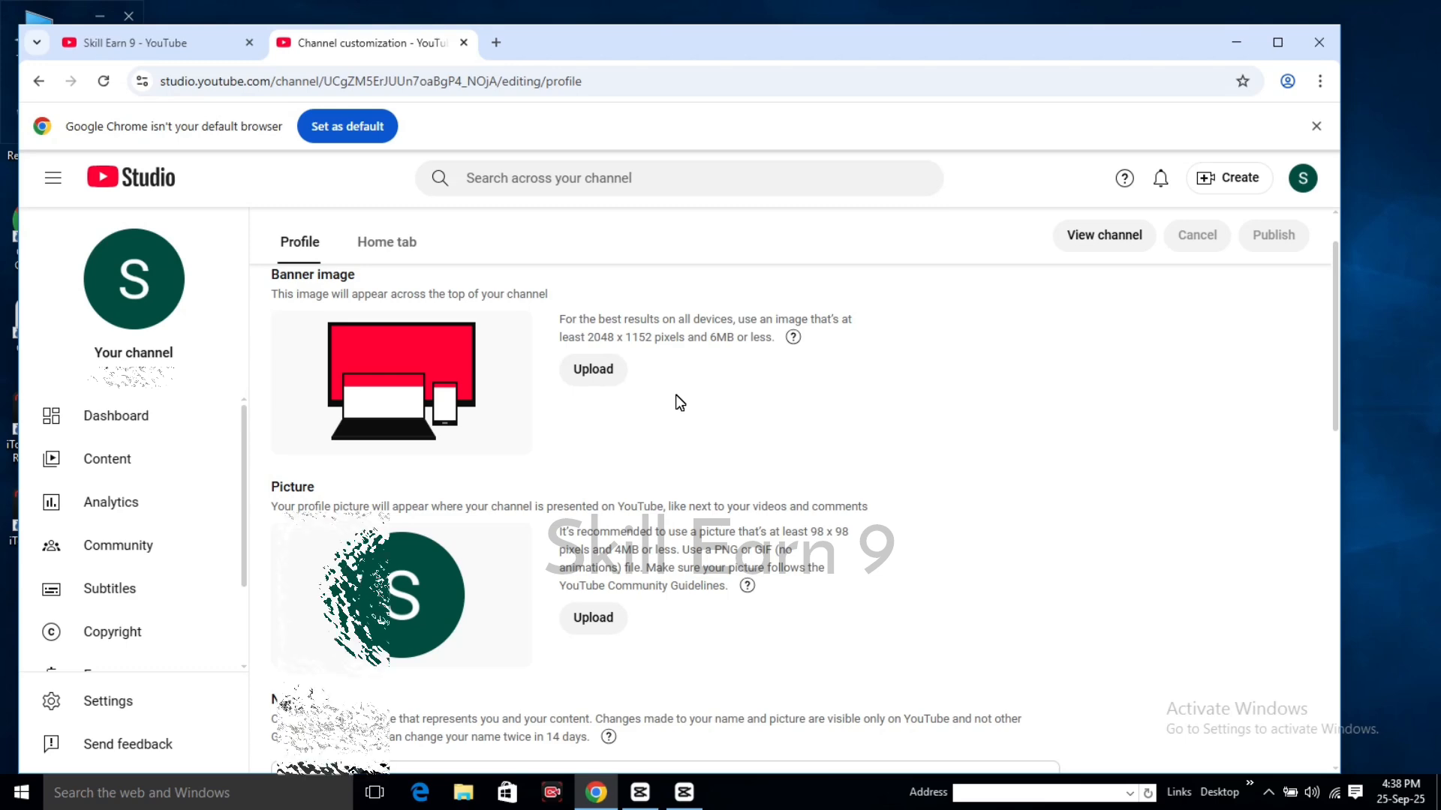
pyautogui.scroll(-4, 679, 403)
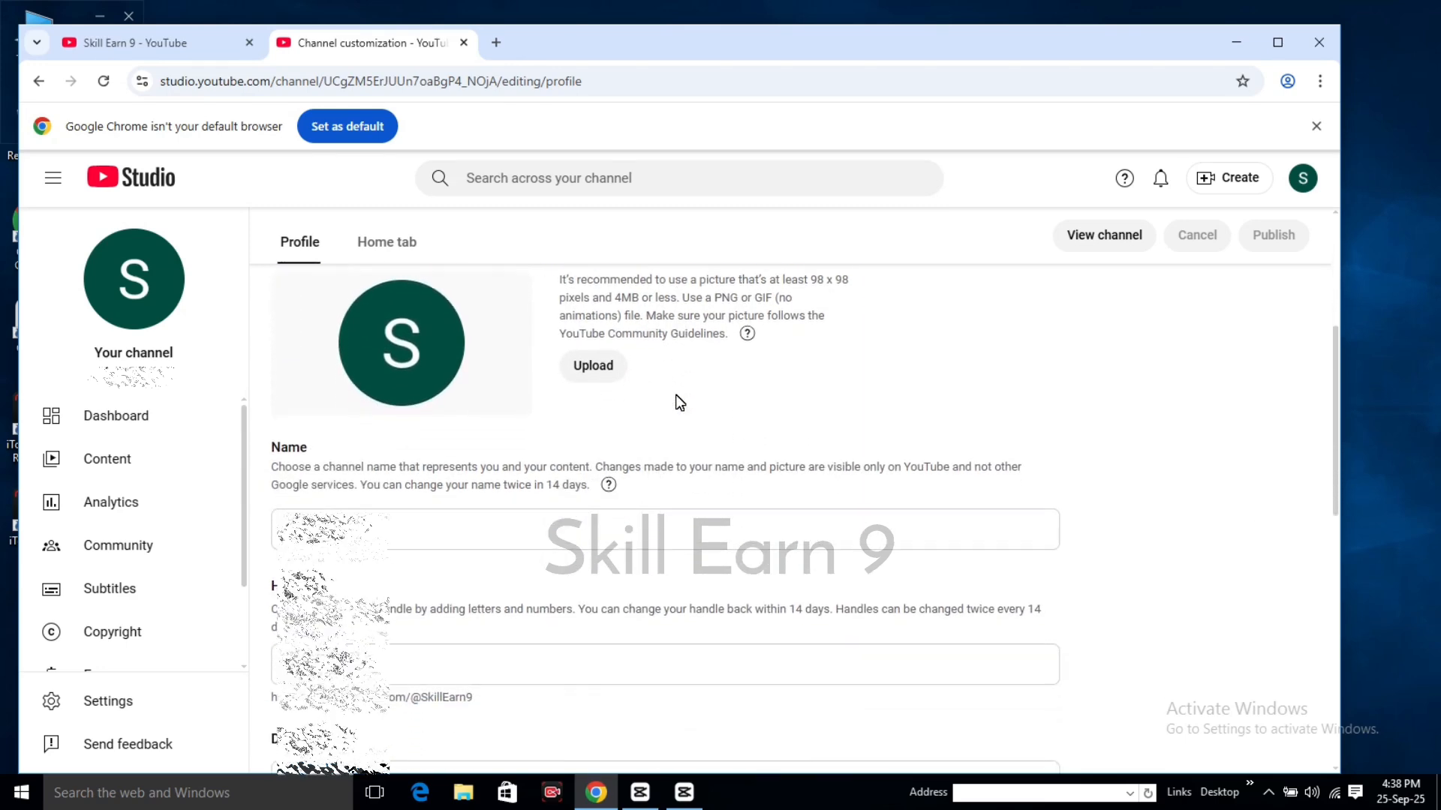
pyautogui.scroll(-1, 679, 403)
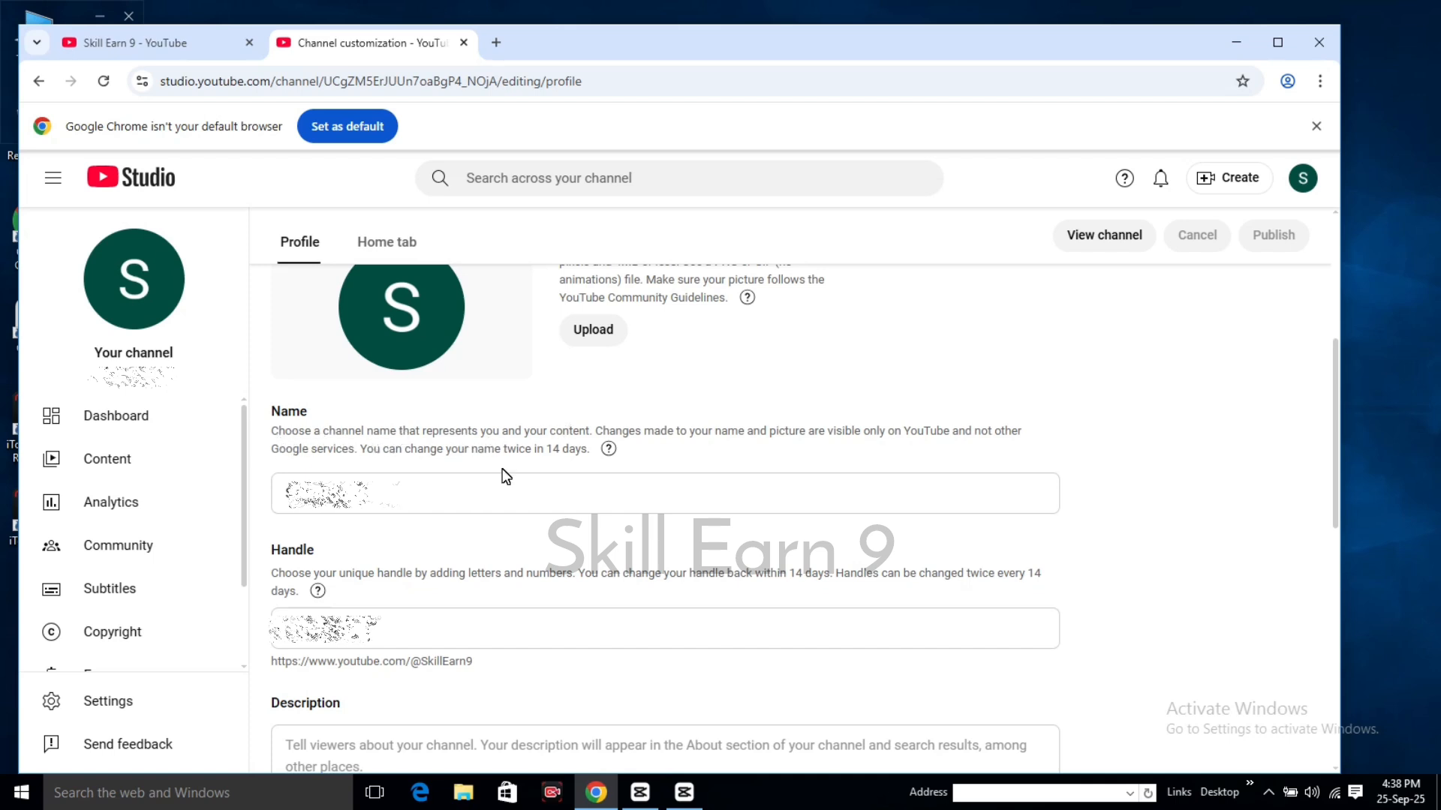
pyautogui.scroll(-1, 282, 499)
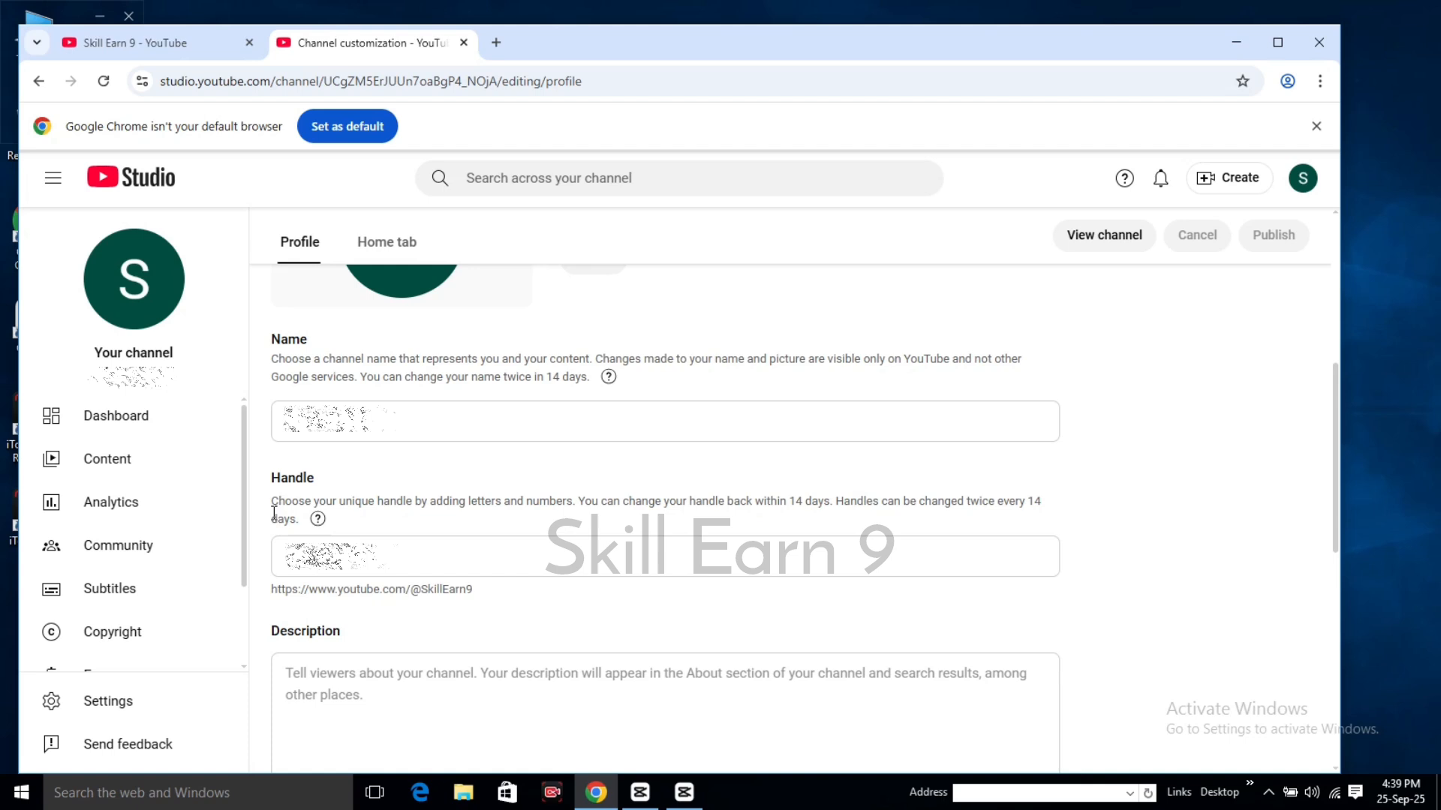
pyautogui.click(301, 556)
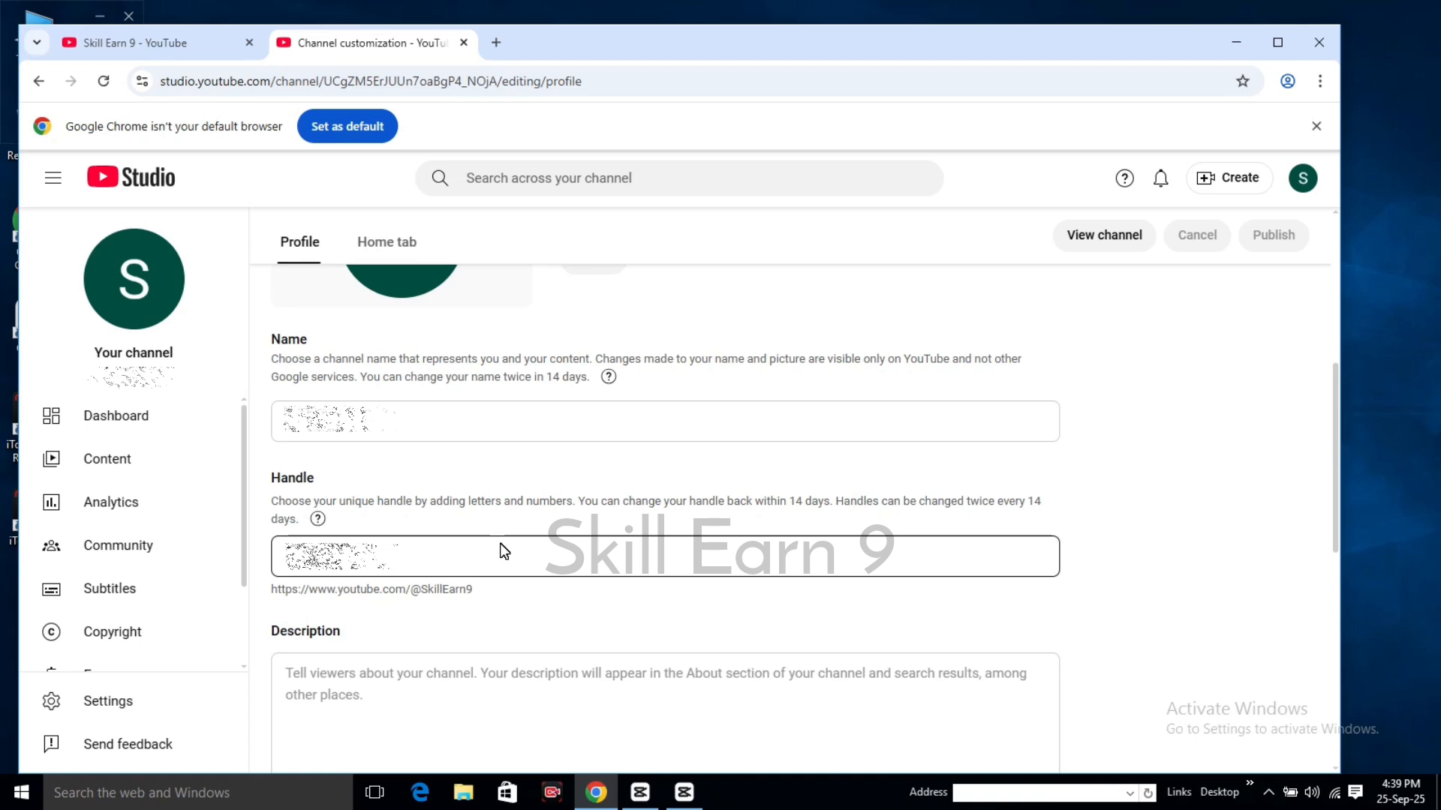
pyautogui.click(342, 670)
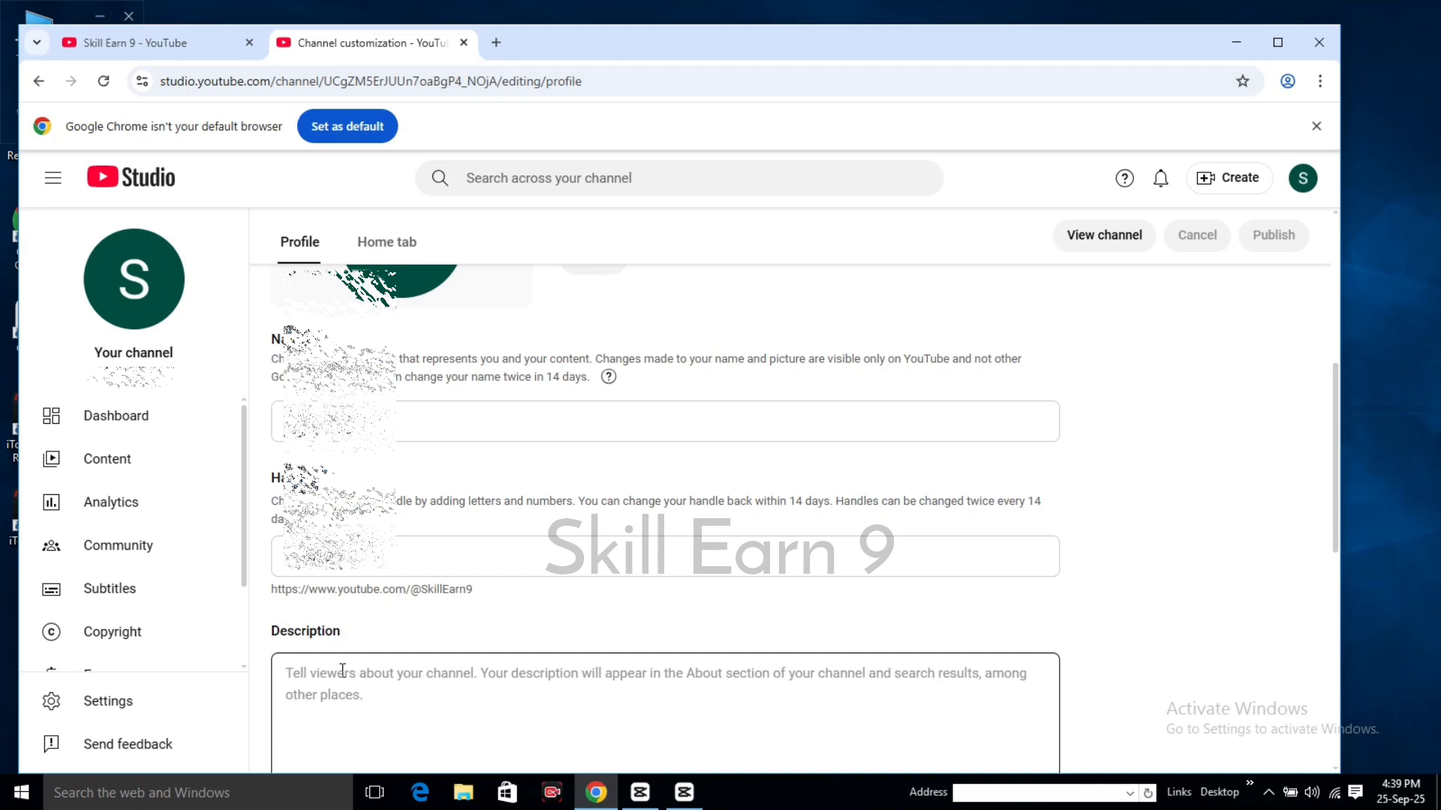
pyautogui.scroll(-3, 342, 670)
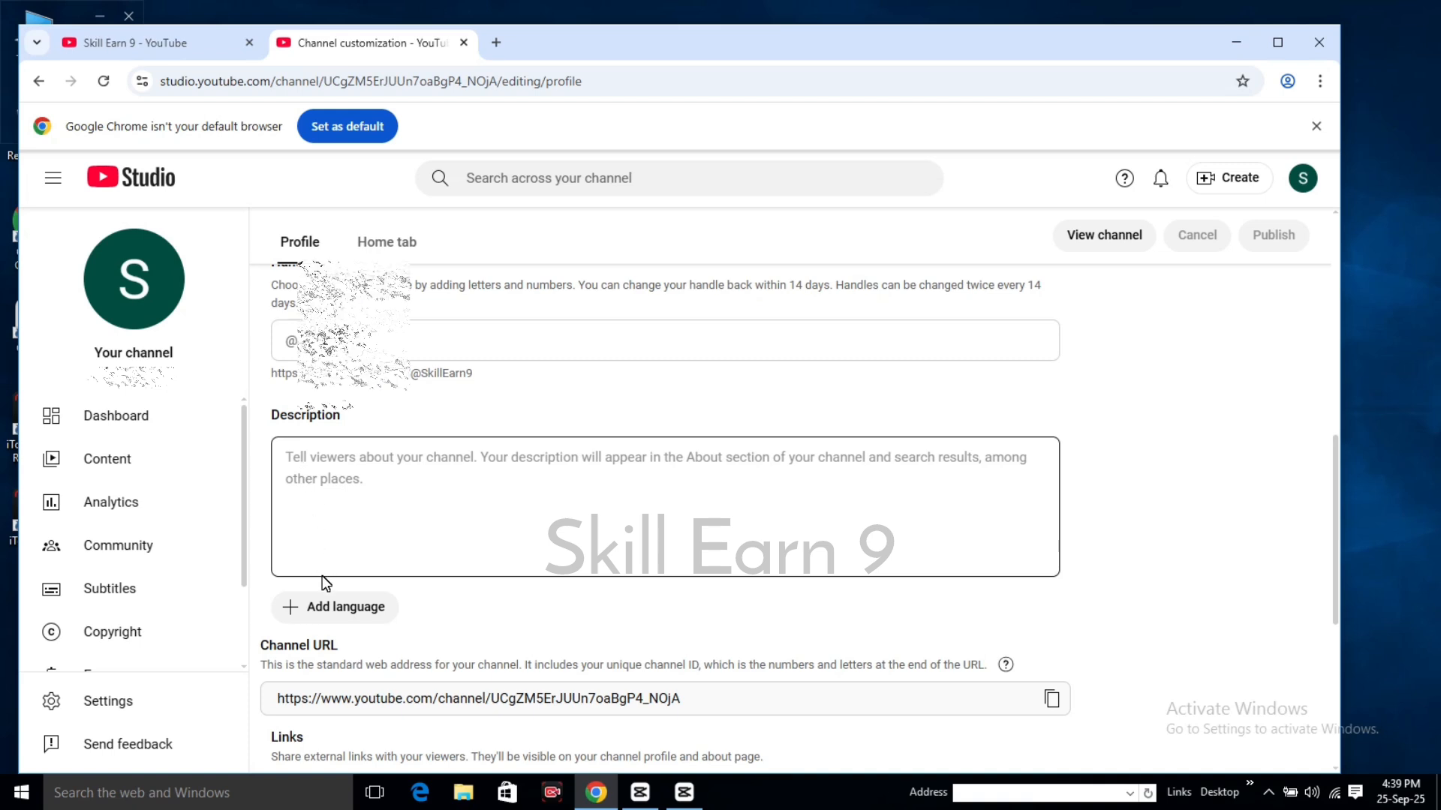
pyautogui.scroll(-1, 322, 578)
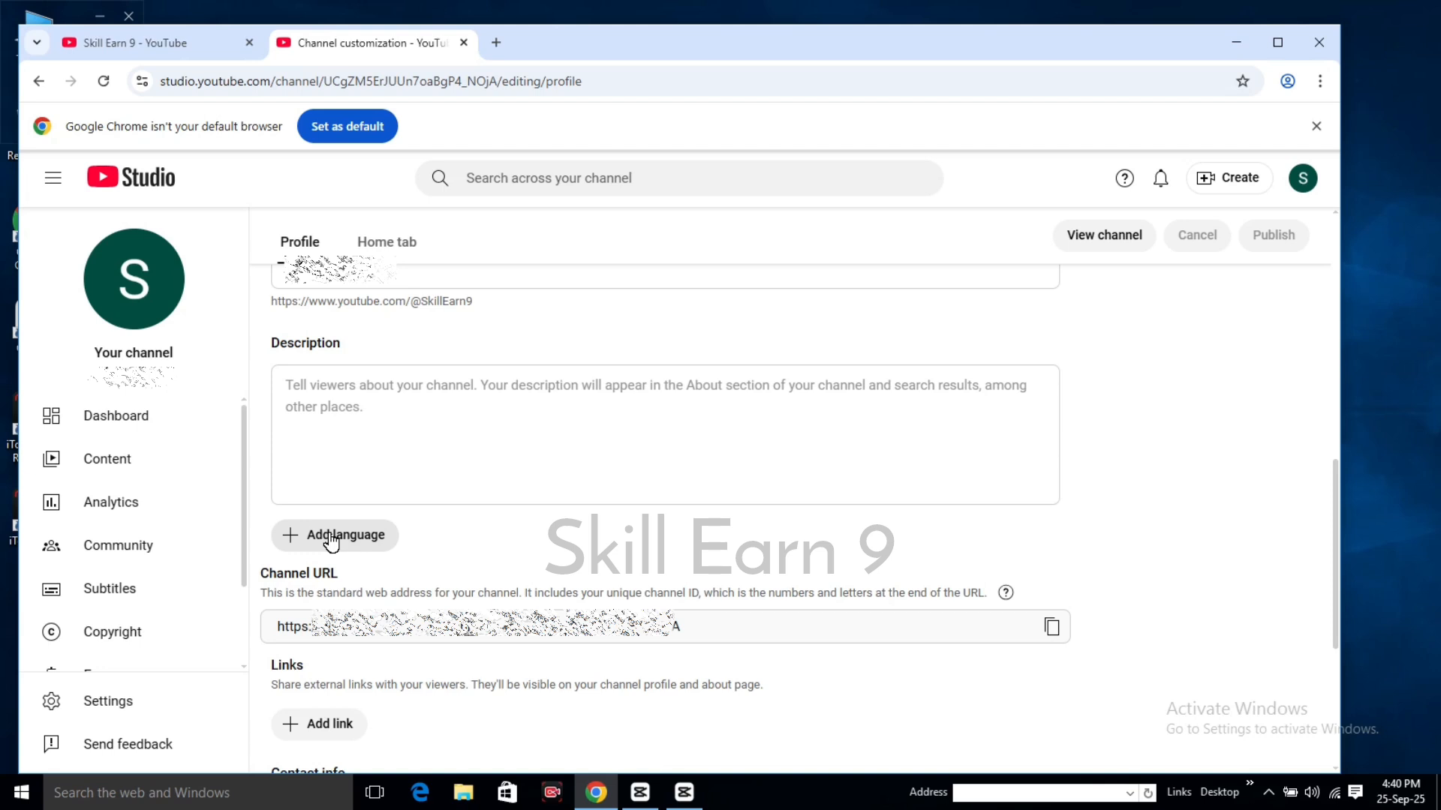
pyautogui.scroll(-1, 331, 540)
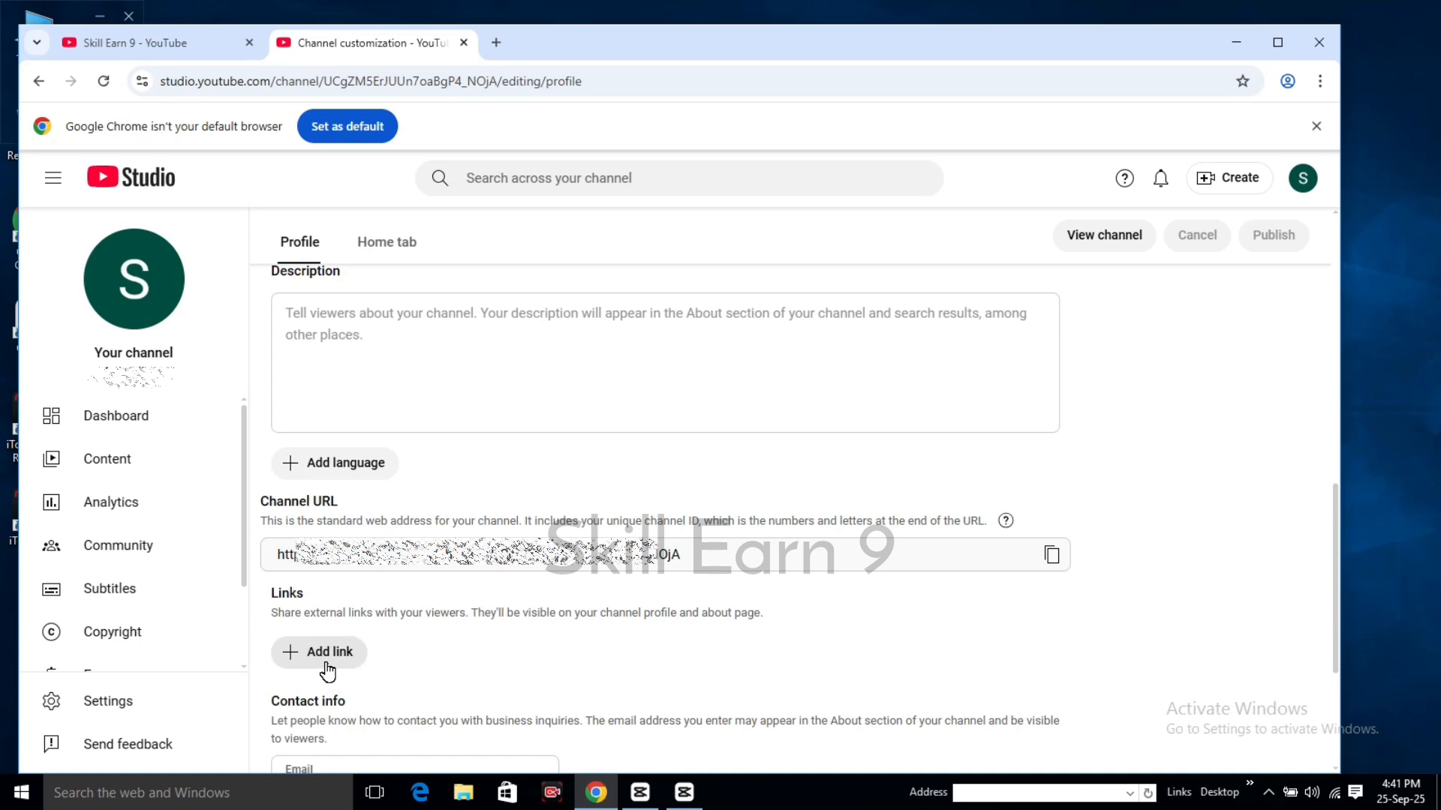
pyautogui.scroll(-5, 327, 672)
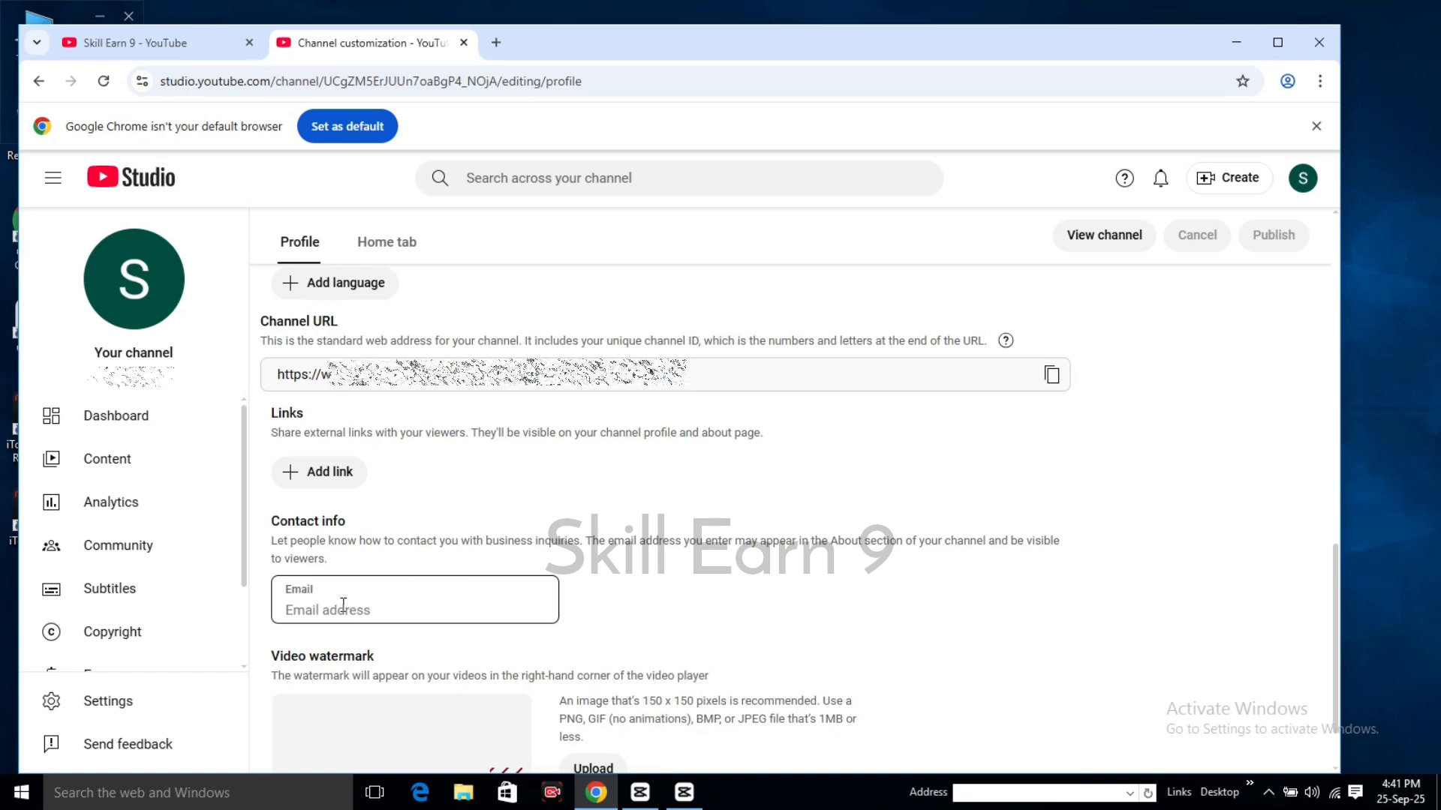
pyautogui.scroll(-1, 342, 606)
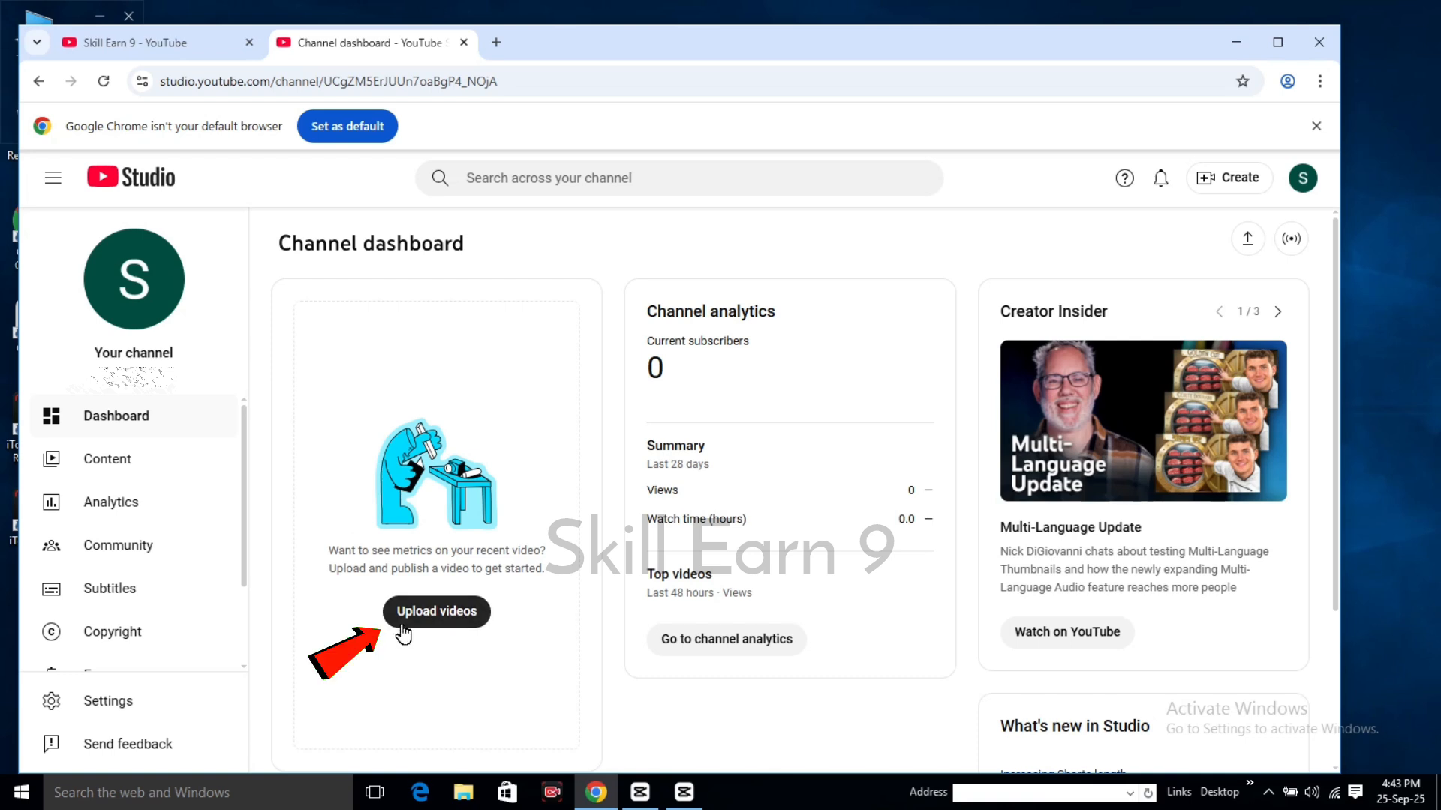
pyautogui.click(403, 633)
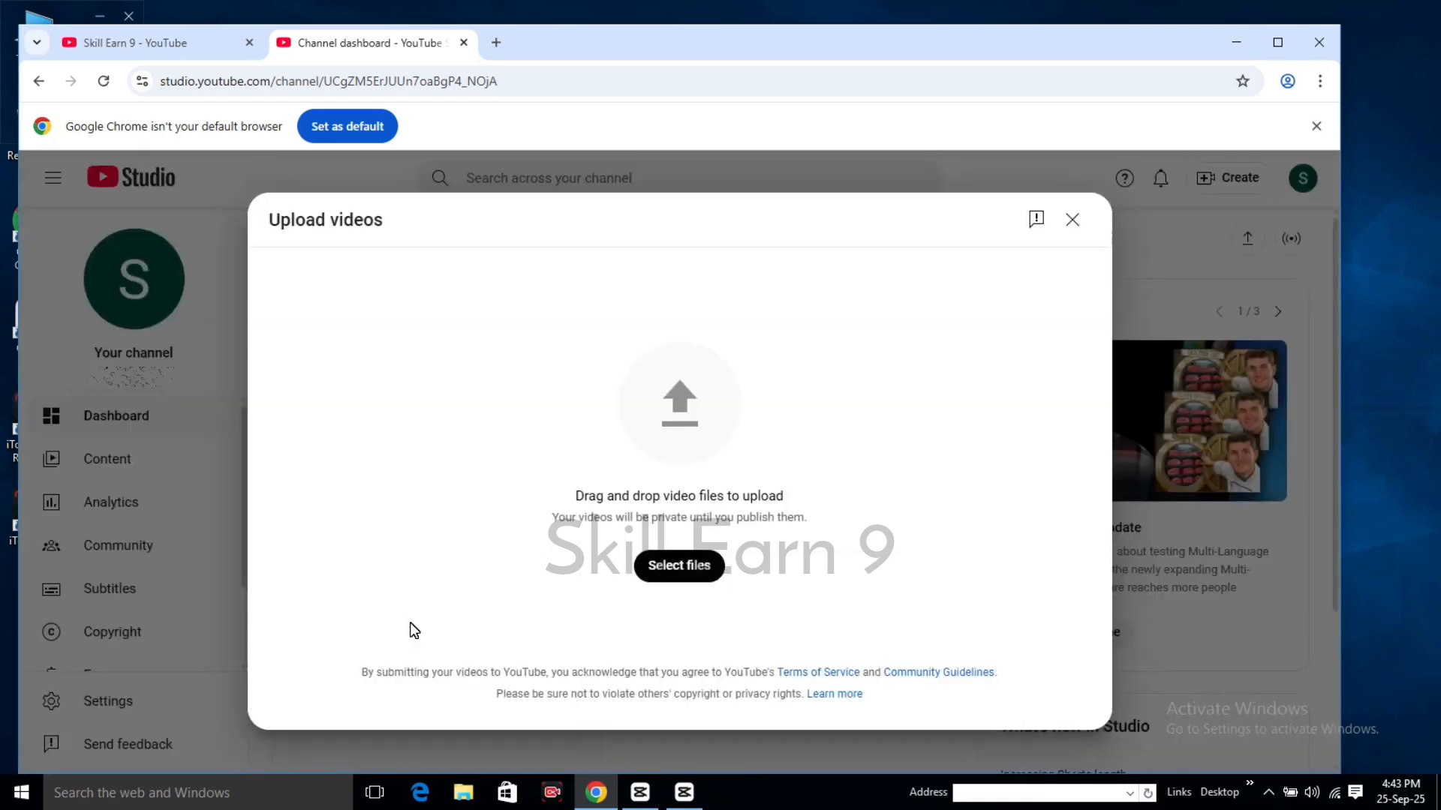
pyautogui.click(648, 581)
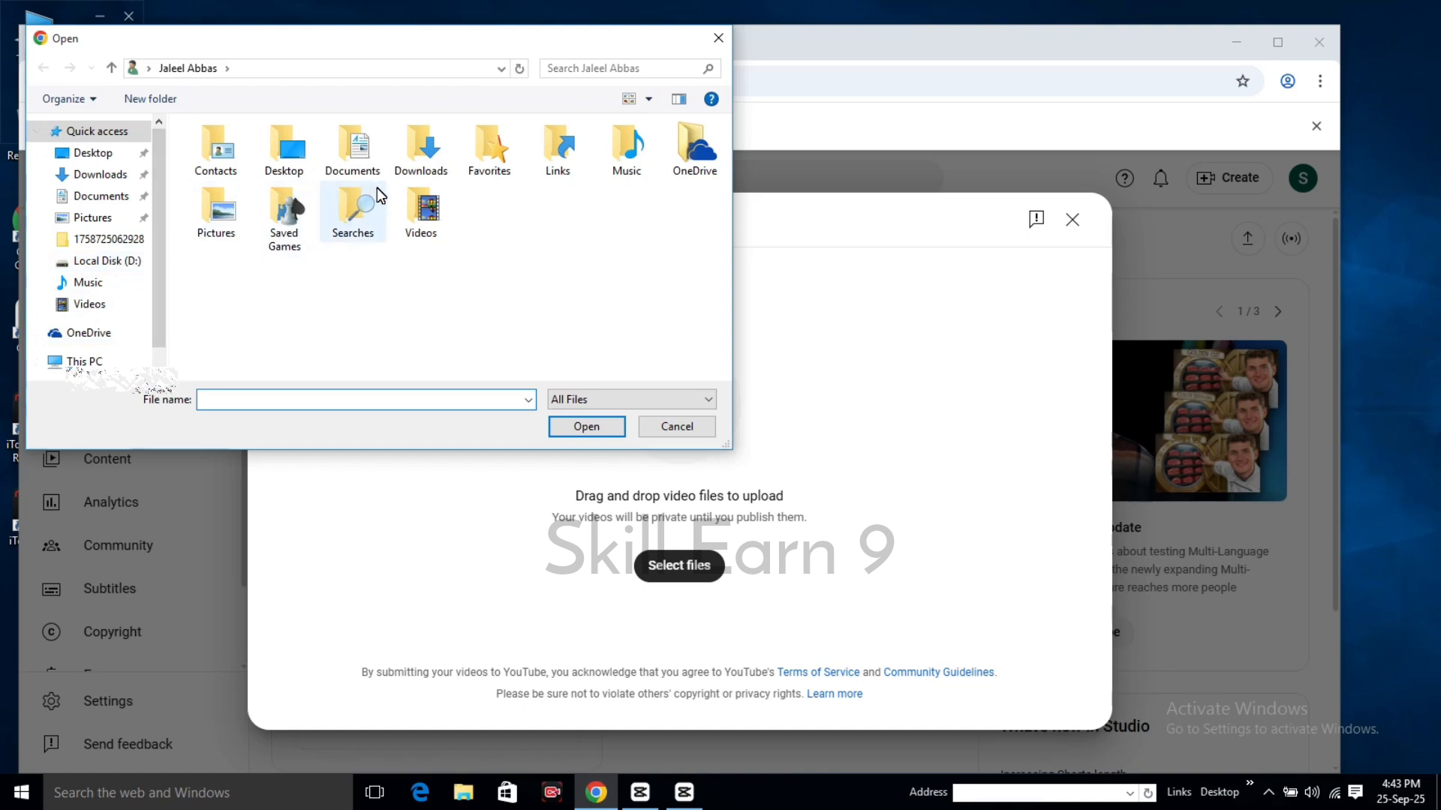
pyautogui.click(665, 433)
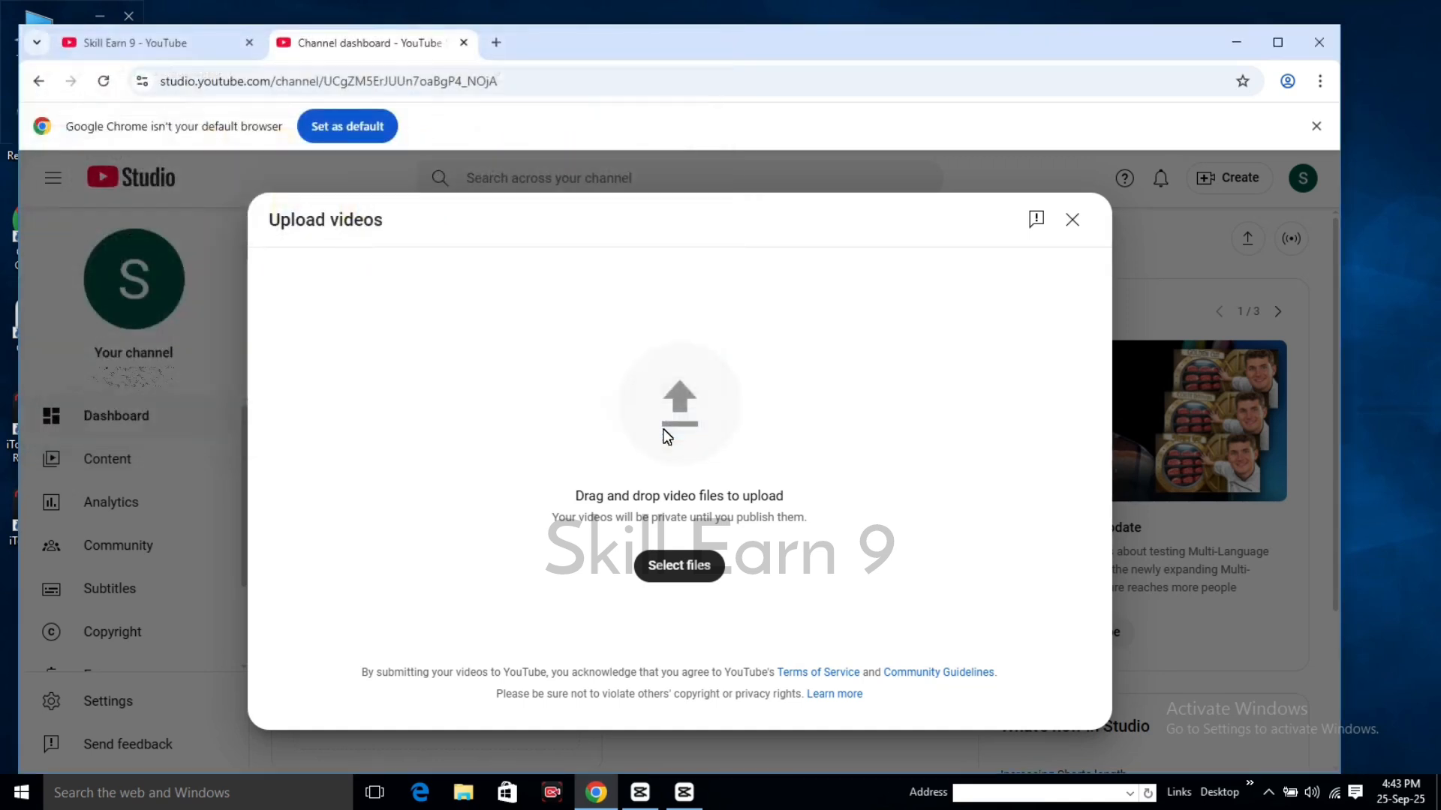
pyautogui.click(655, 568)
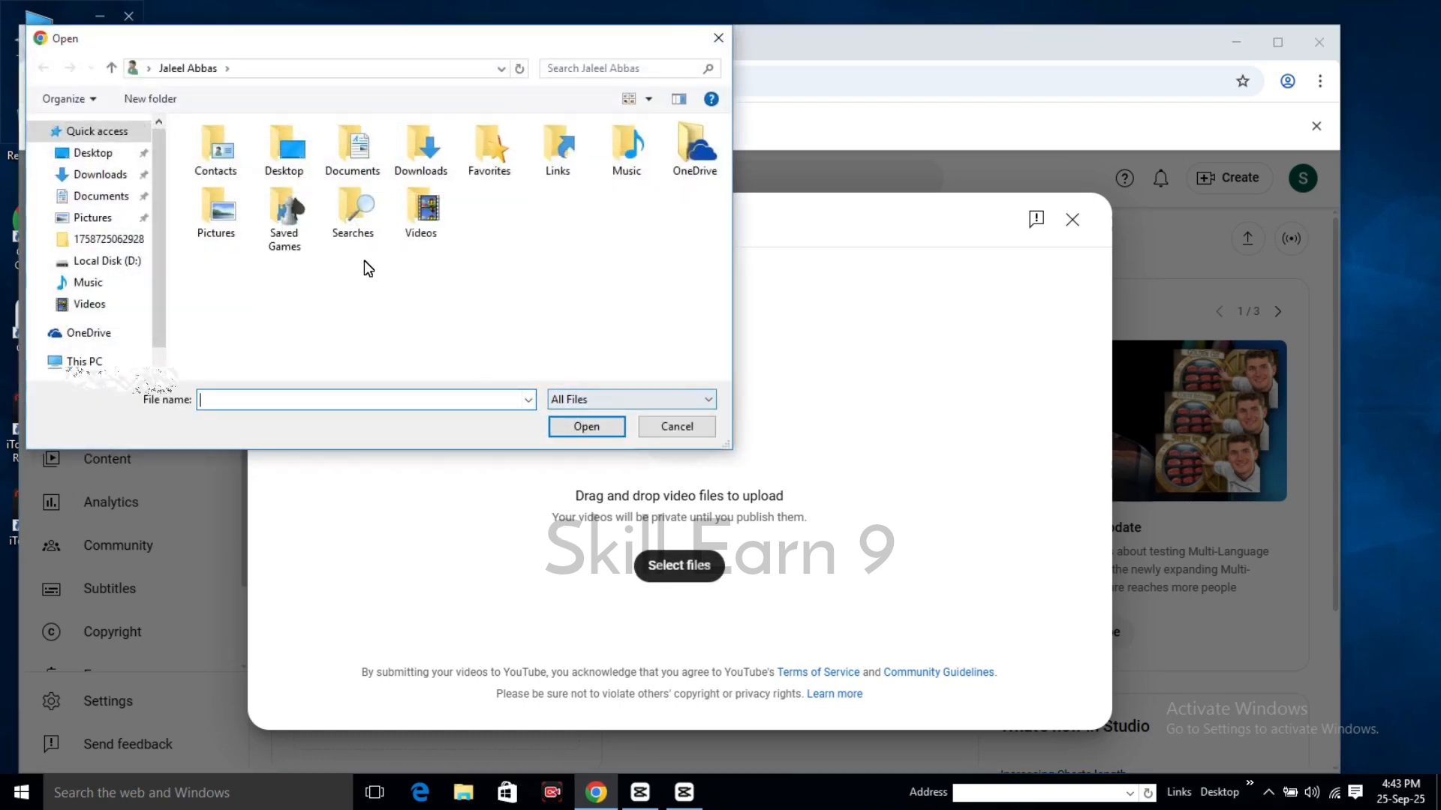
pyautogui.doubleClick(404, 227)
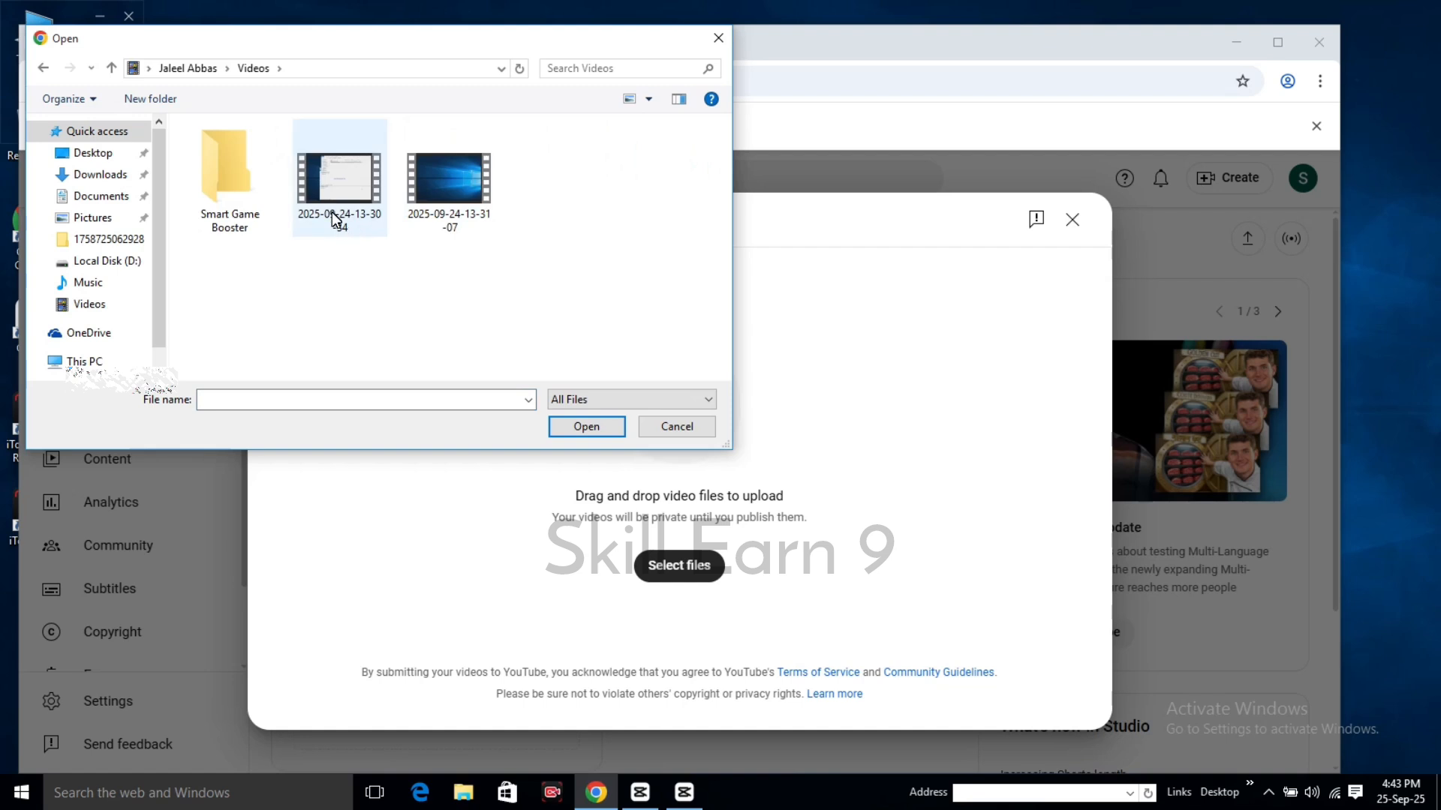
pyautogui.click(435, 188)
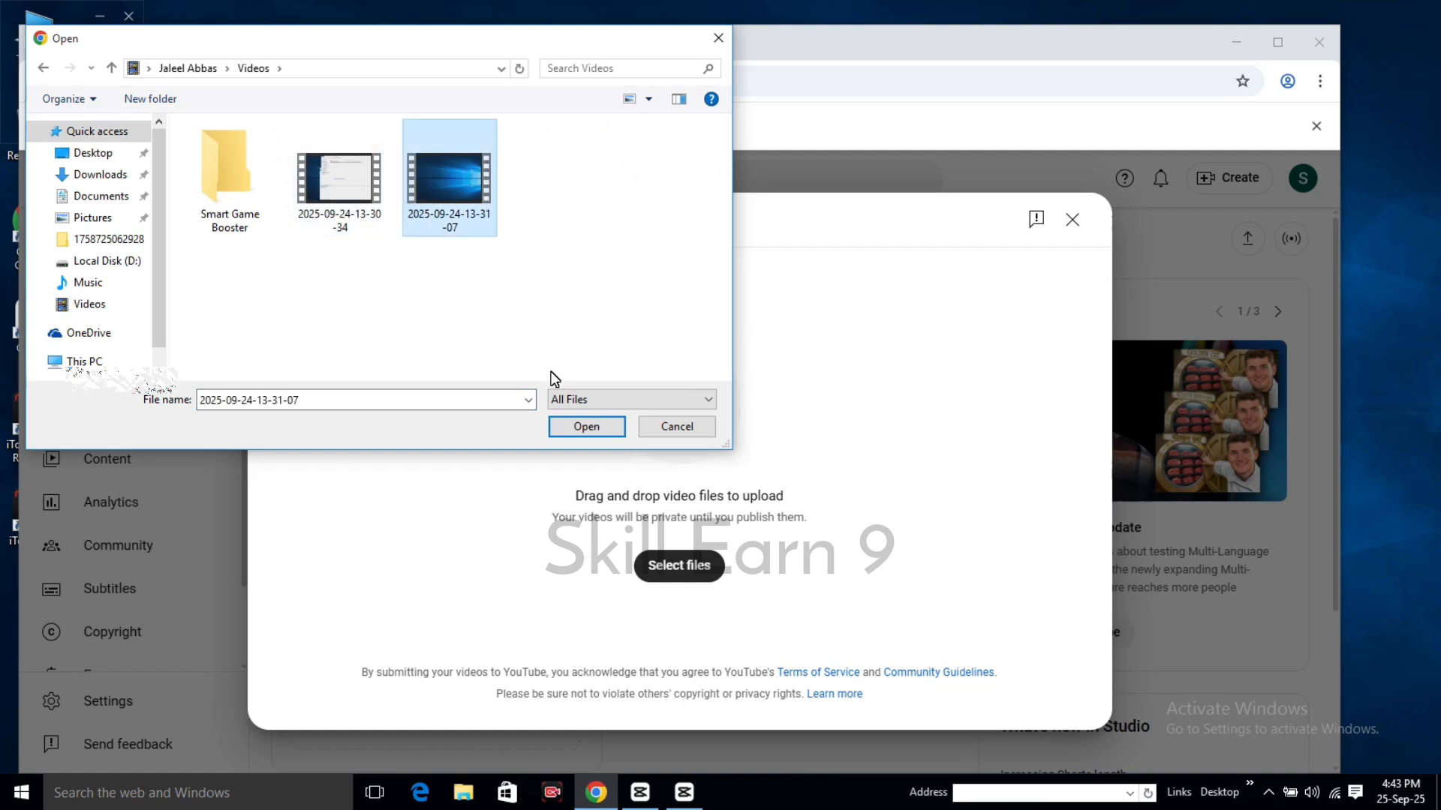
pyautogui.click(572, 425)
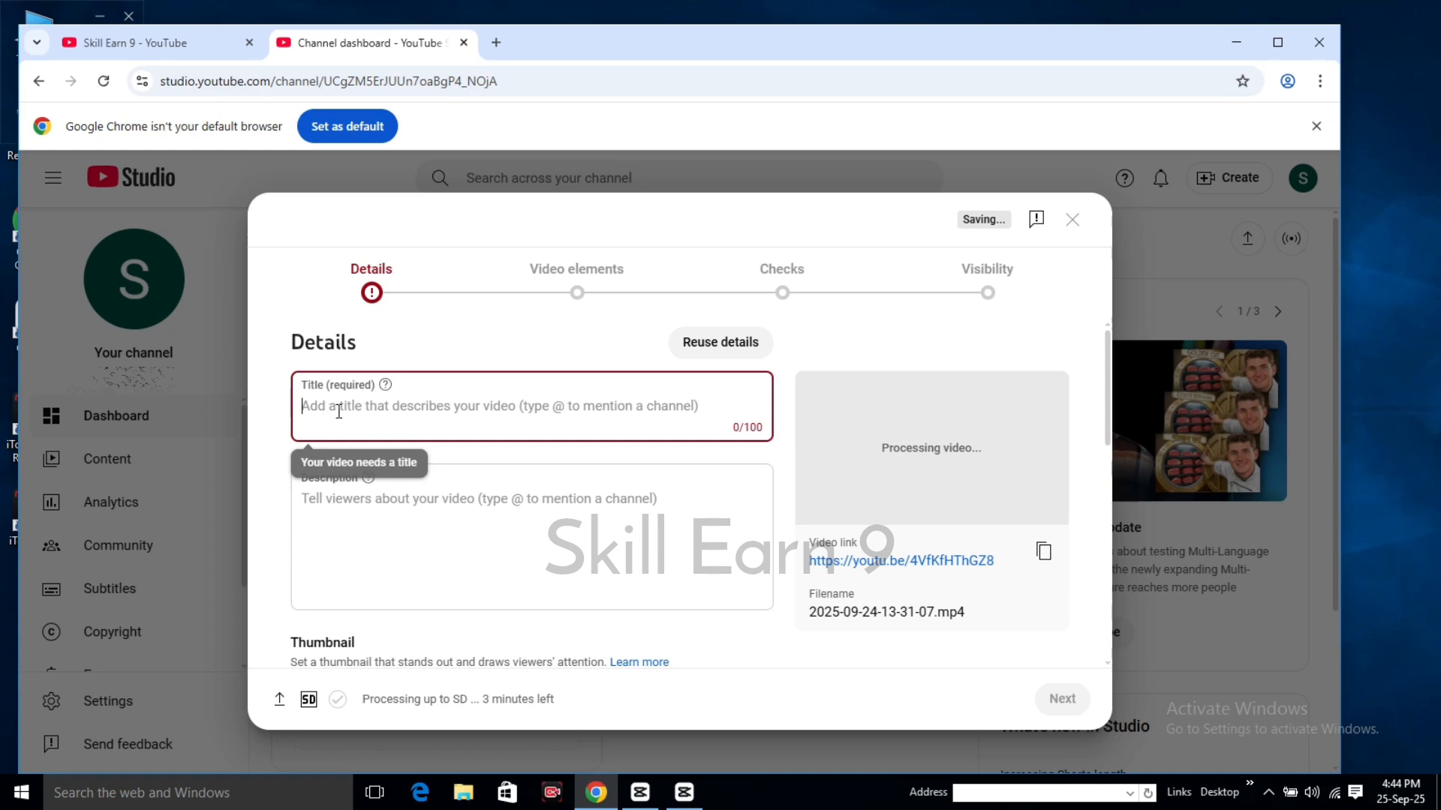
# - Title the uploaded video "How to creat a youtube channel in 2026"
pyautogui.write('How t')
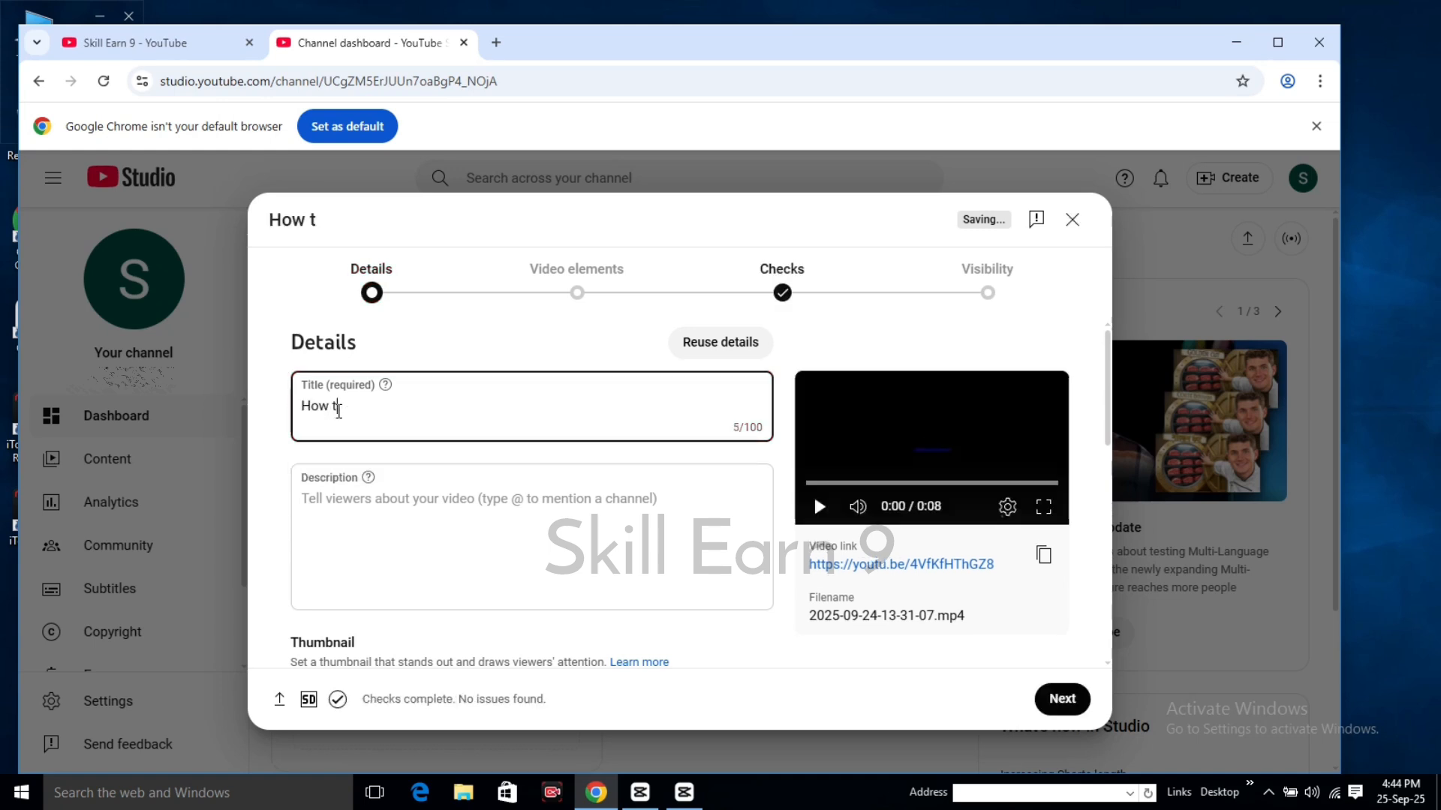
pyautogui.write('o creat')
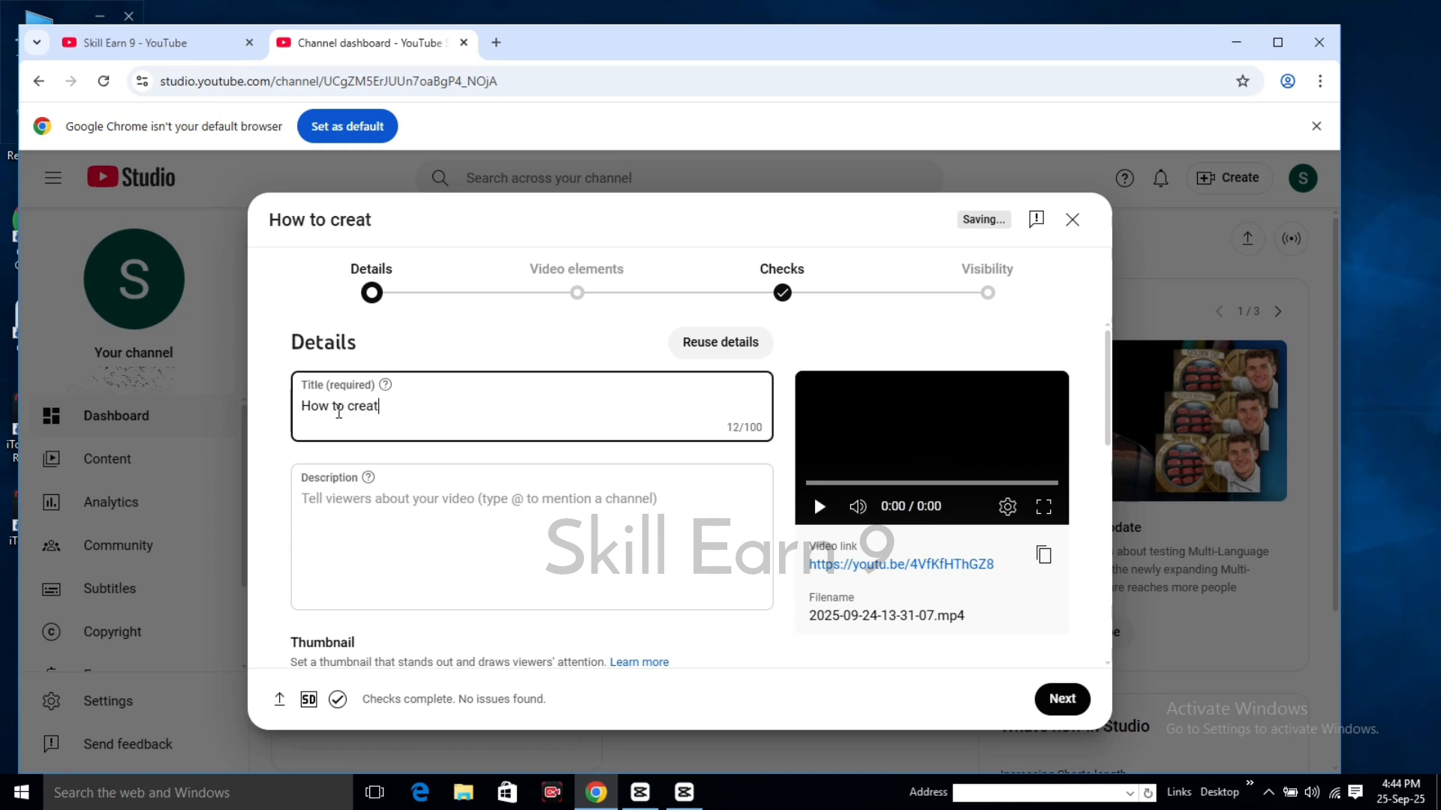
pyautogui.write(' a yout')
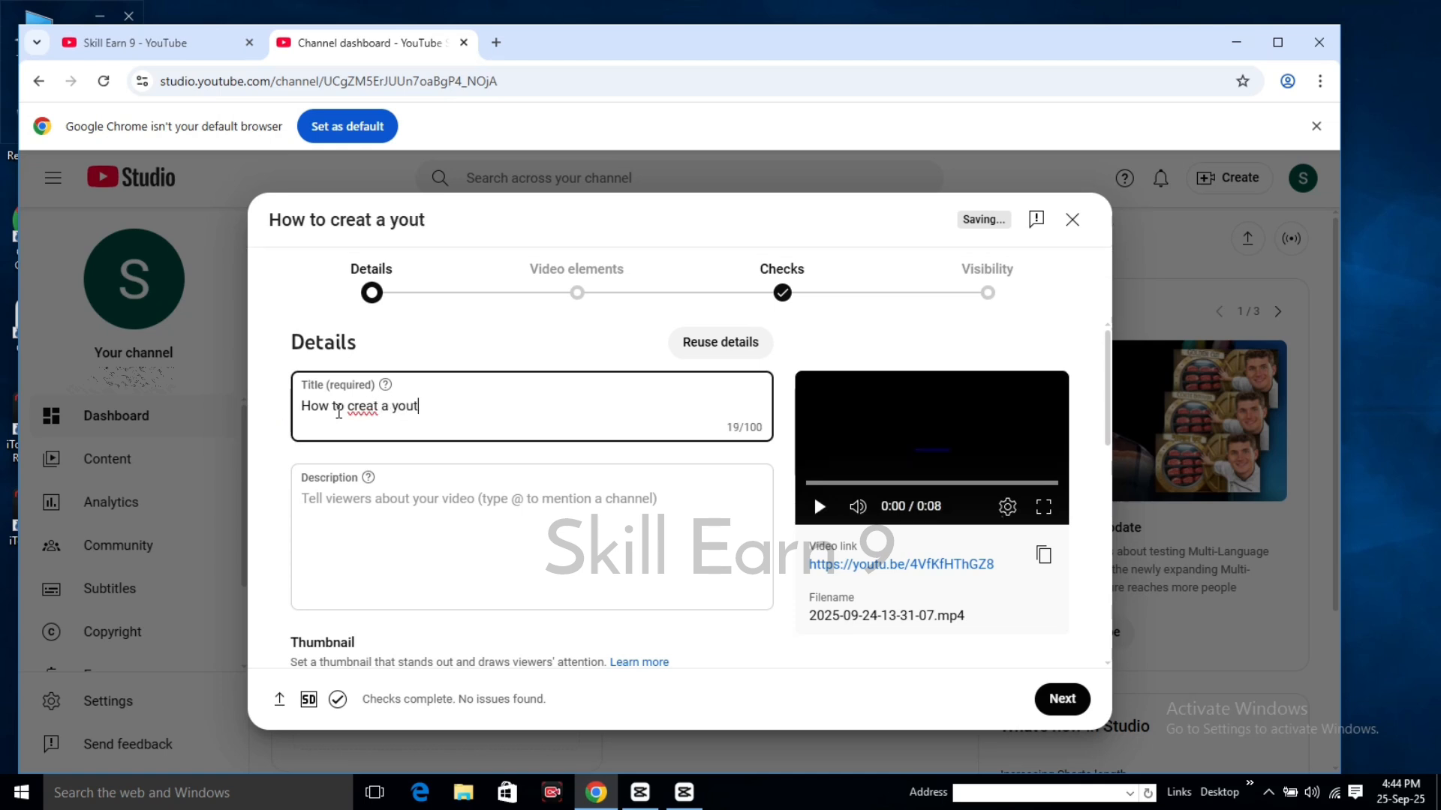
pyautogui.write('ube channel i')
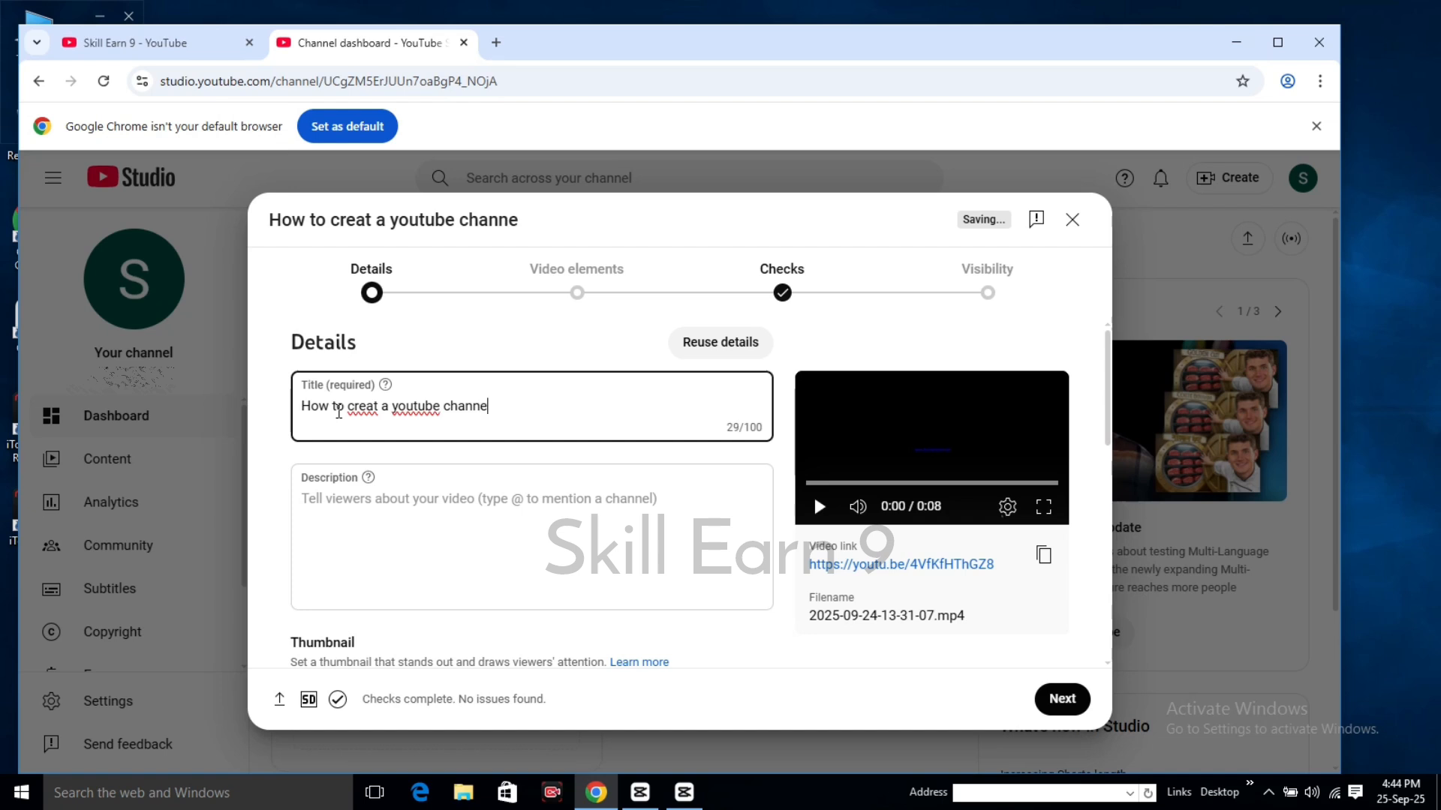
pyautogui.write('n 2026')
pyautogui.click(442, 500)
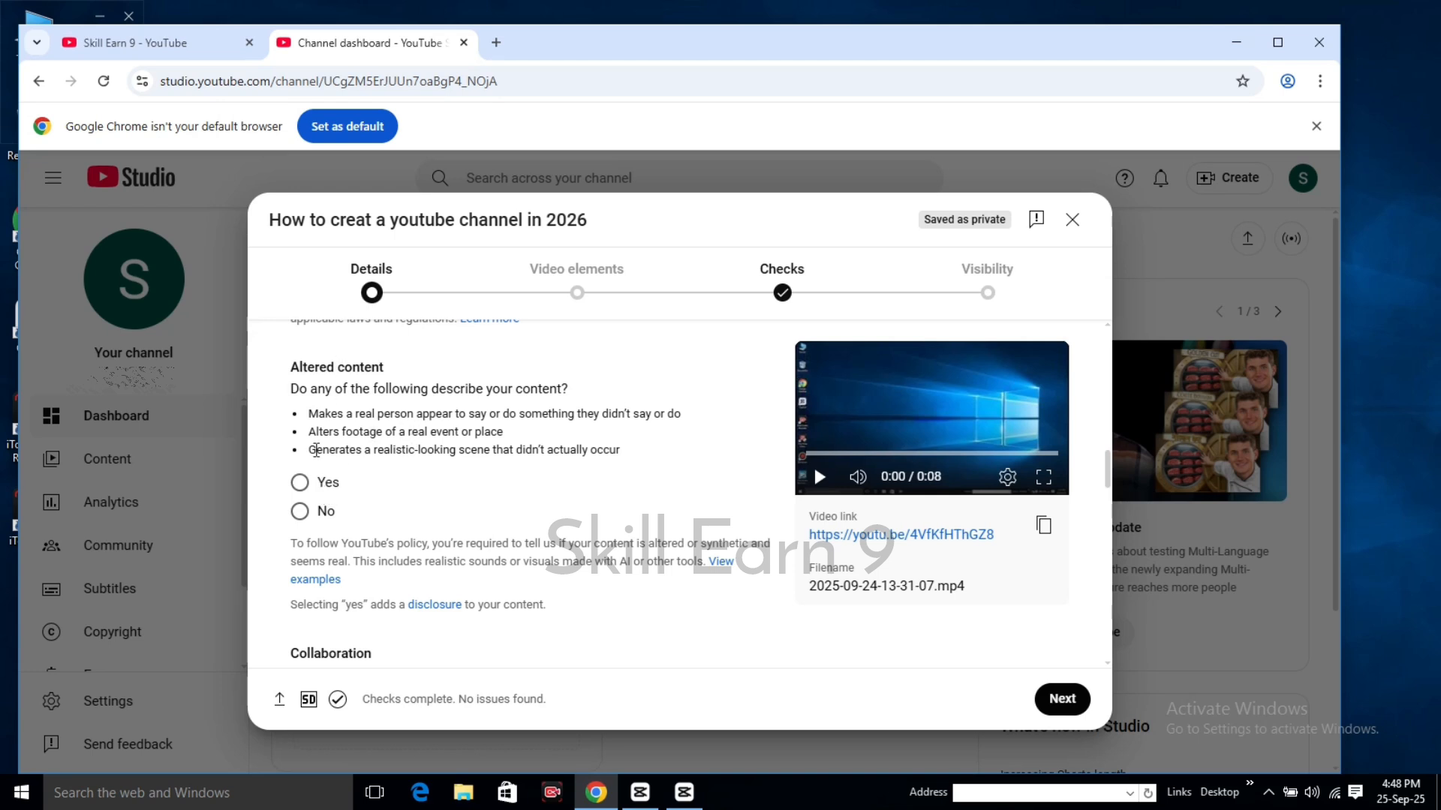
# - Answer No to the altered content question and add the video tag "how to create youtube channel"
pyautogui.click(299, 511)
pyautogui.scroll(-5, 299, 495)
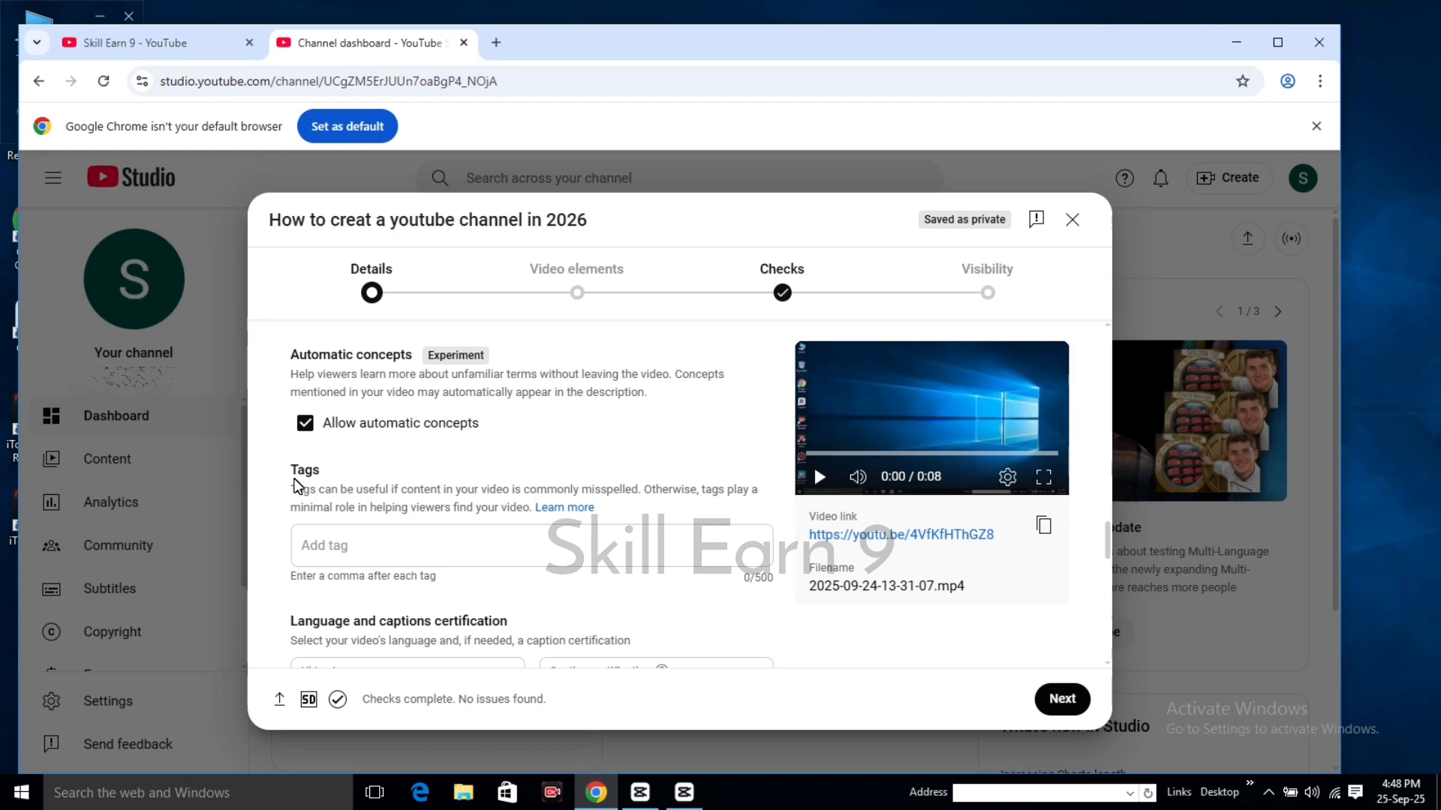
pyautogui.click(329, 544)
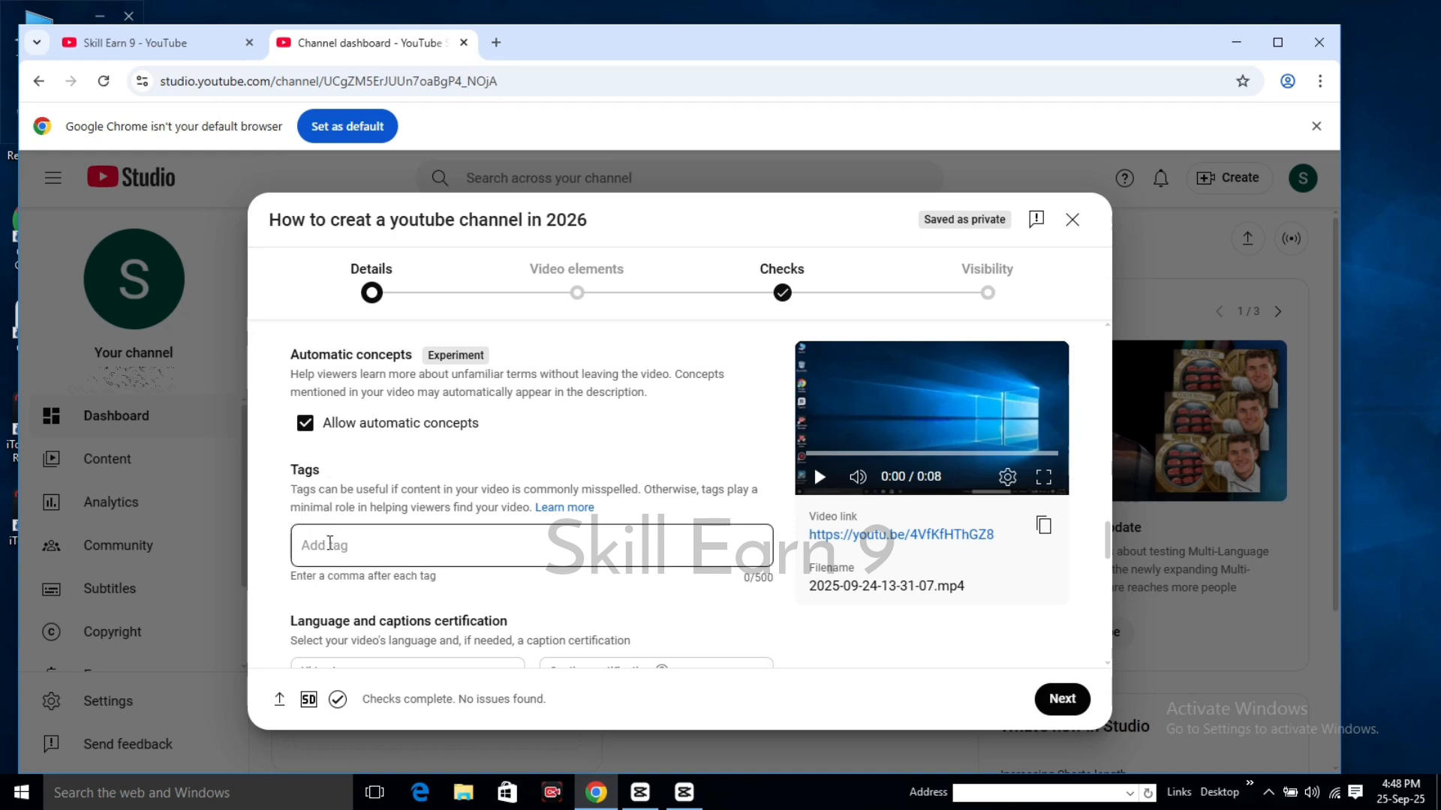
pyautogui.click(306, 508)
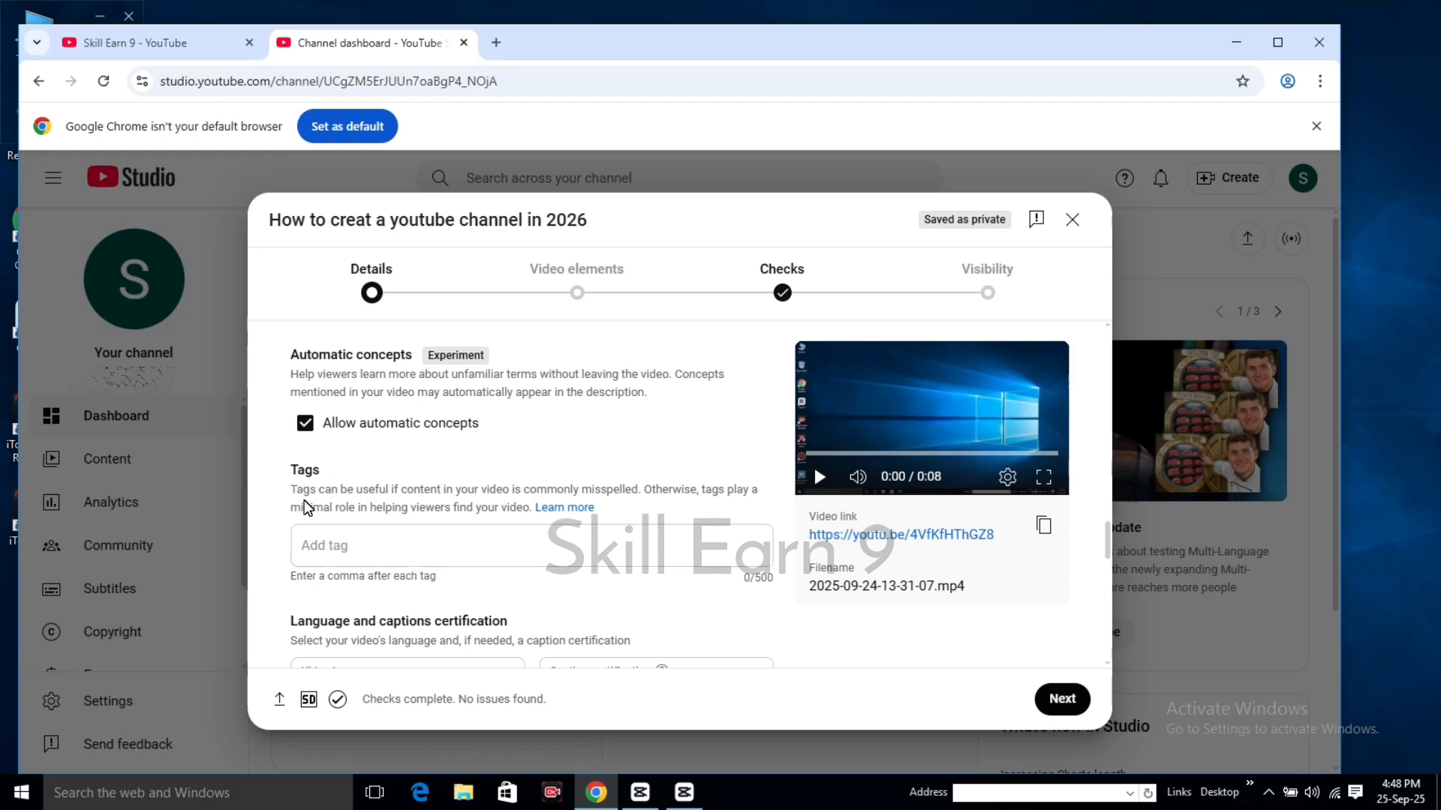
pyautogui.click(340, 547)
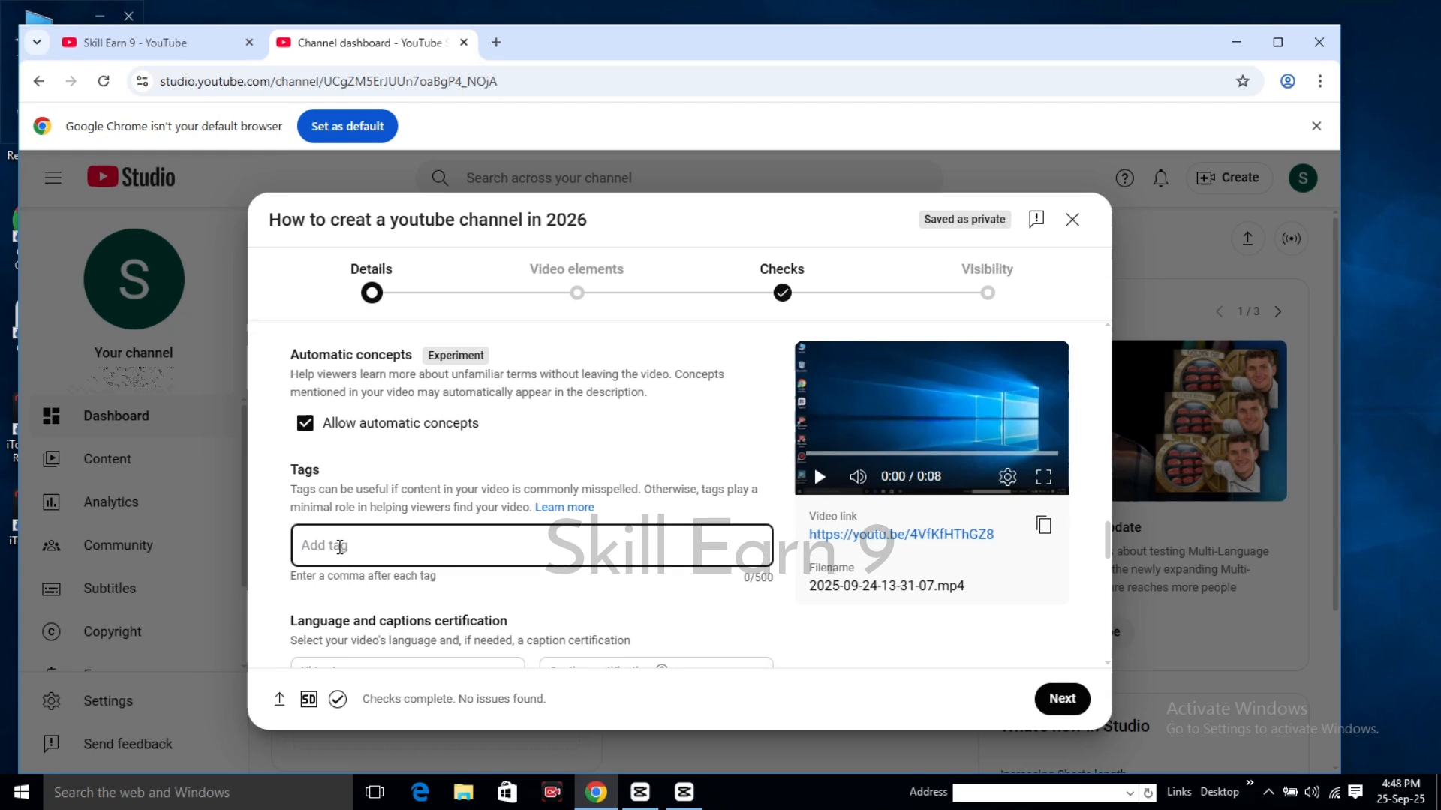
pyautogui.write('how to create you')
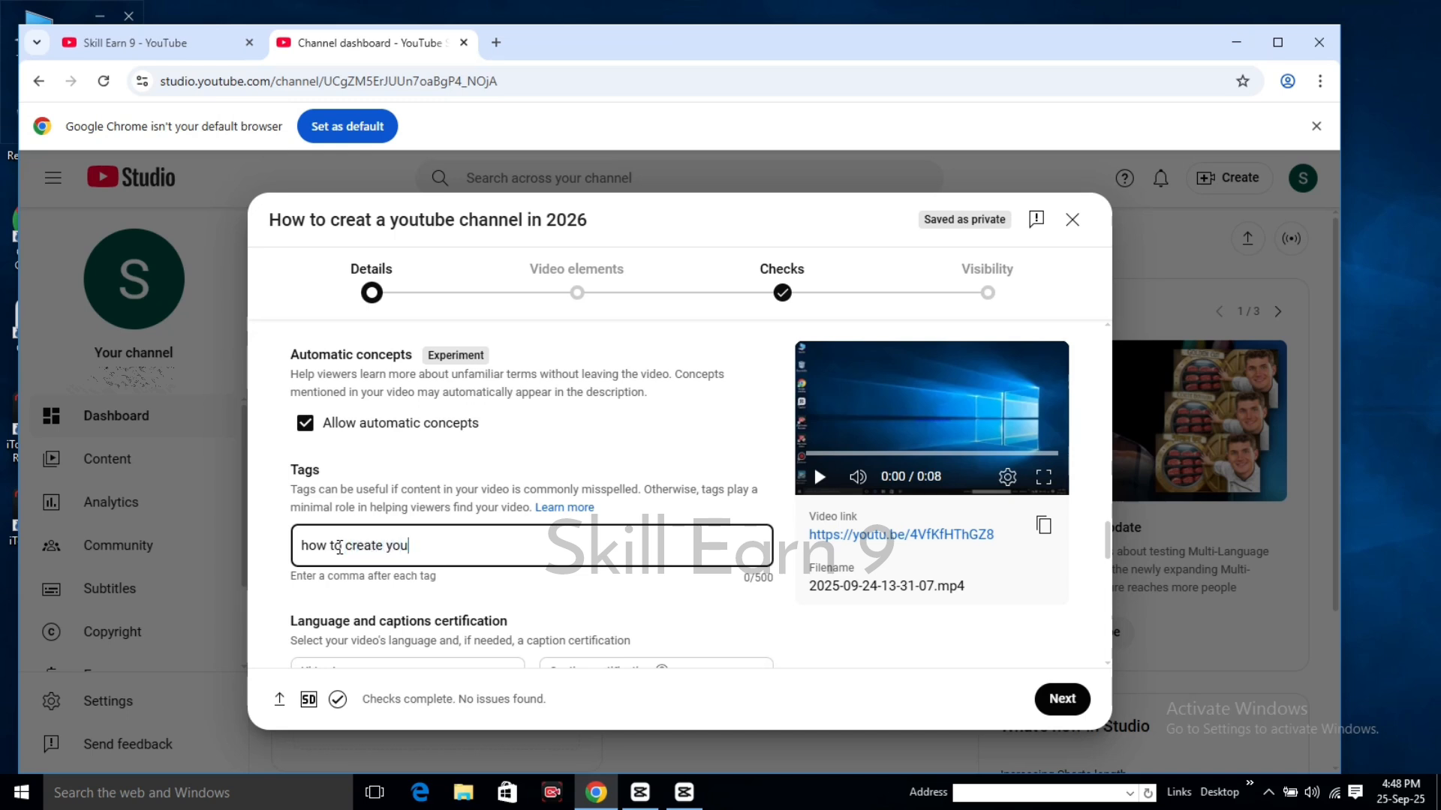
pyautogui.write('tube channel')
pyautogui.press('Return')
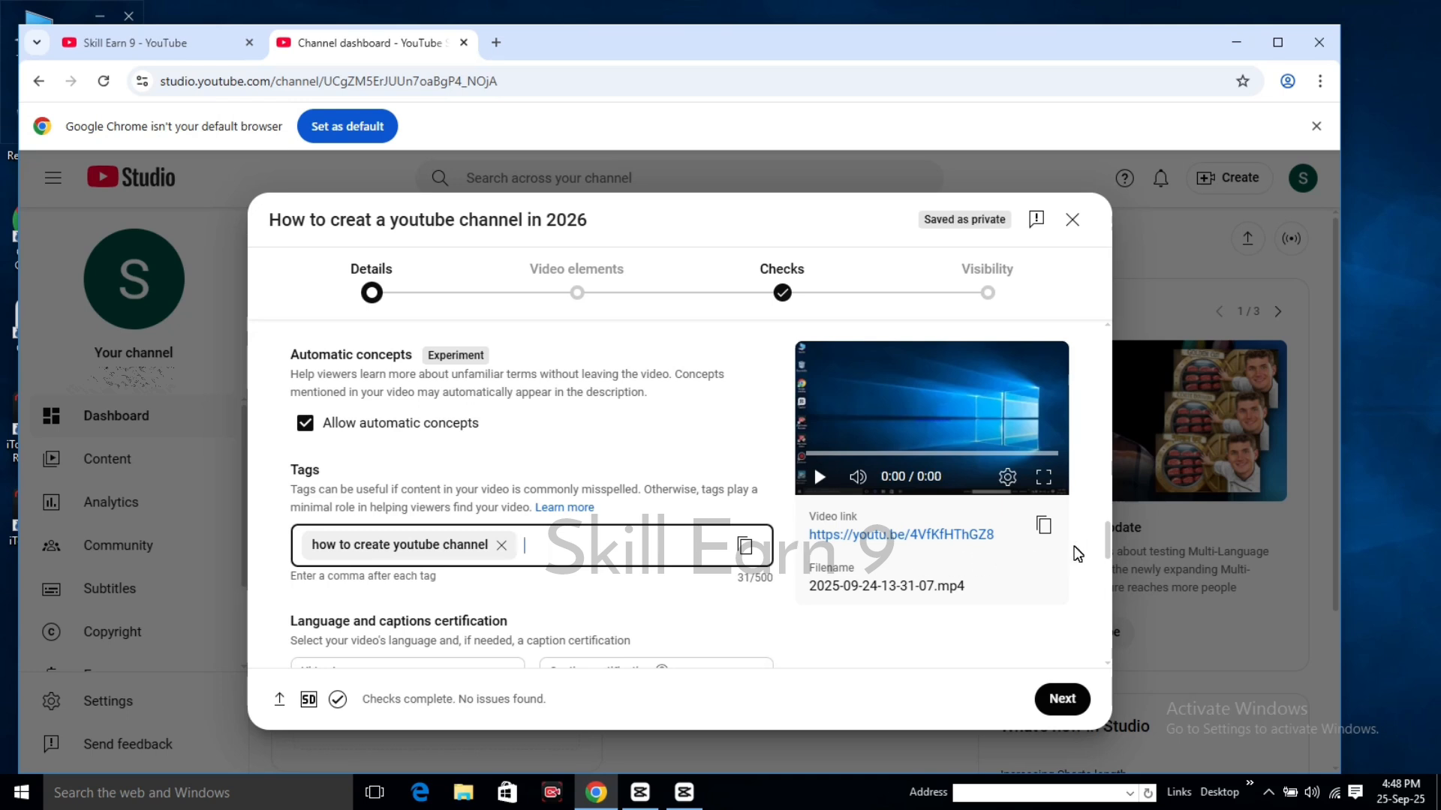
# - Advance the video upload through the video elements and copyright checks to the visibility stage without adding subtitles, an end screen or cards
pyautogui.click(1062, 698)
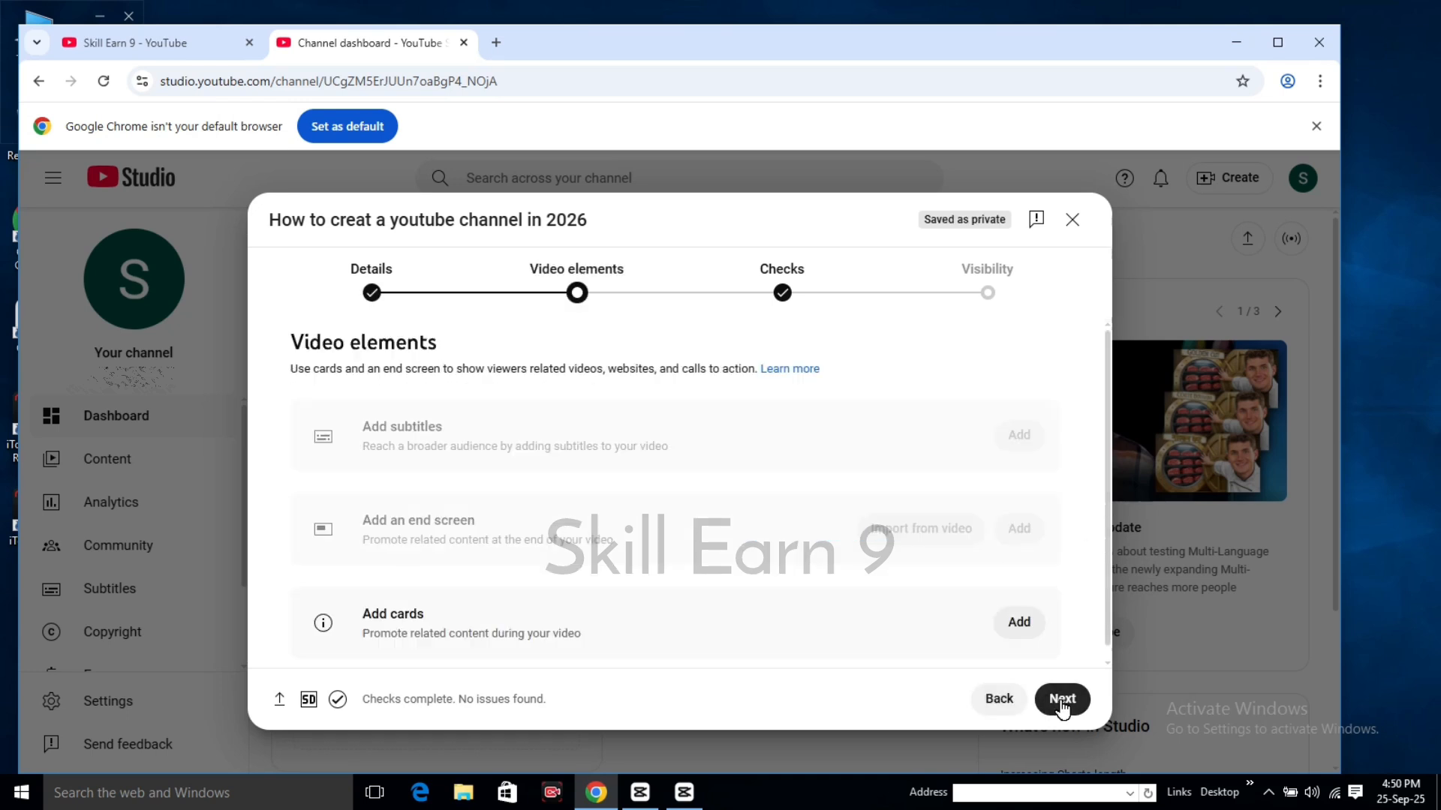
pyautogui.click(1061, 698)
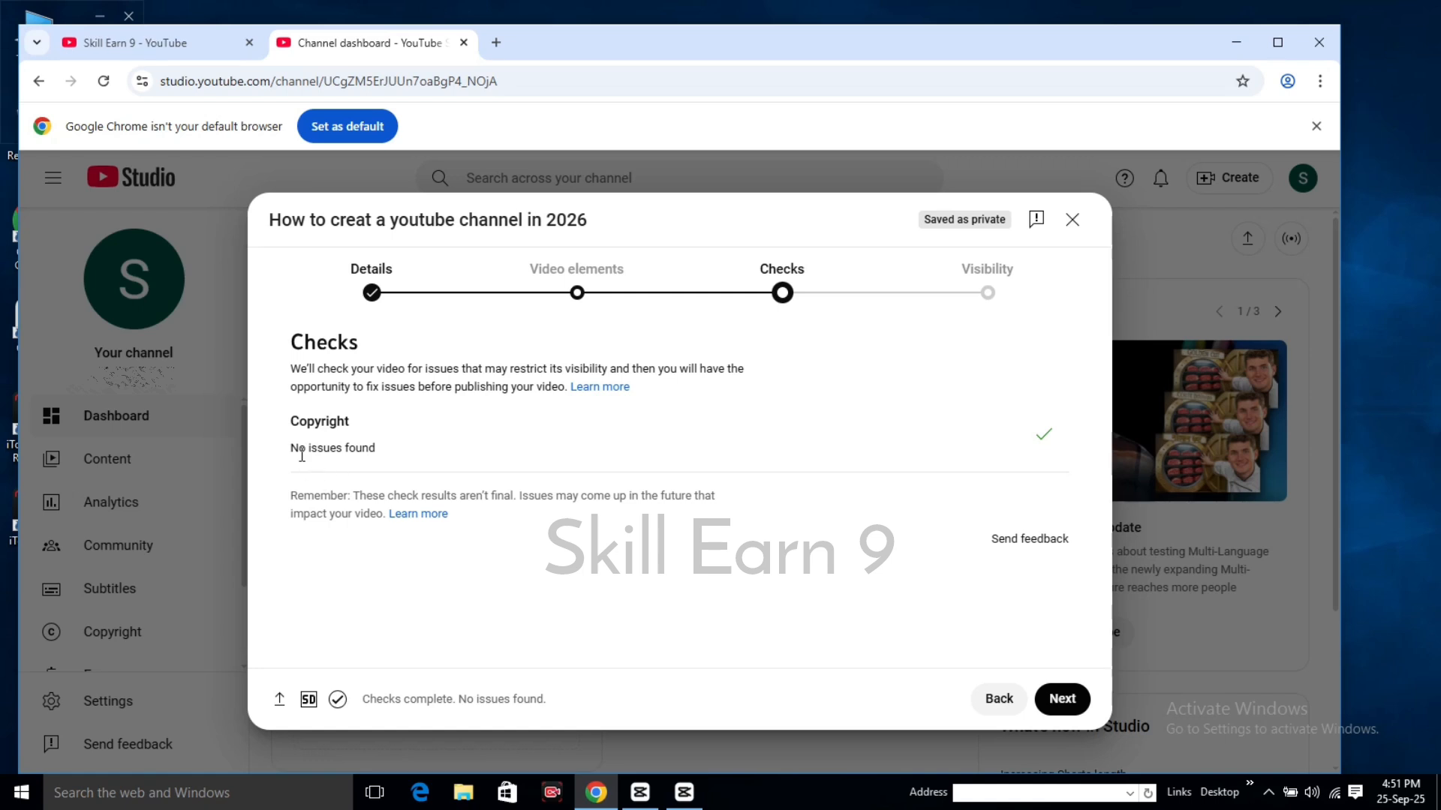
pyautogui.click(1062, 698)
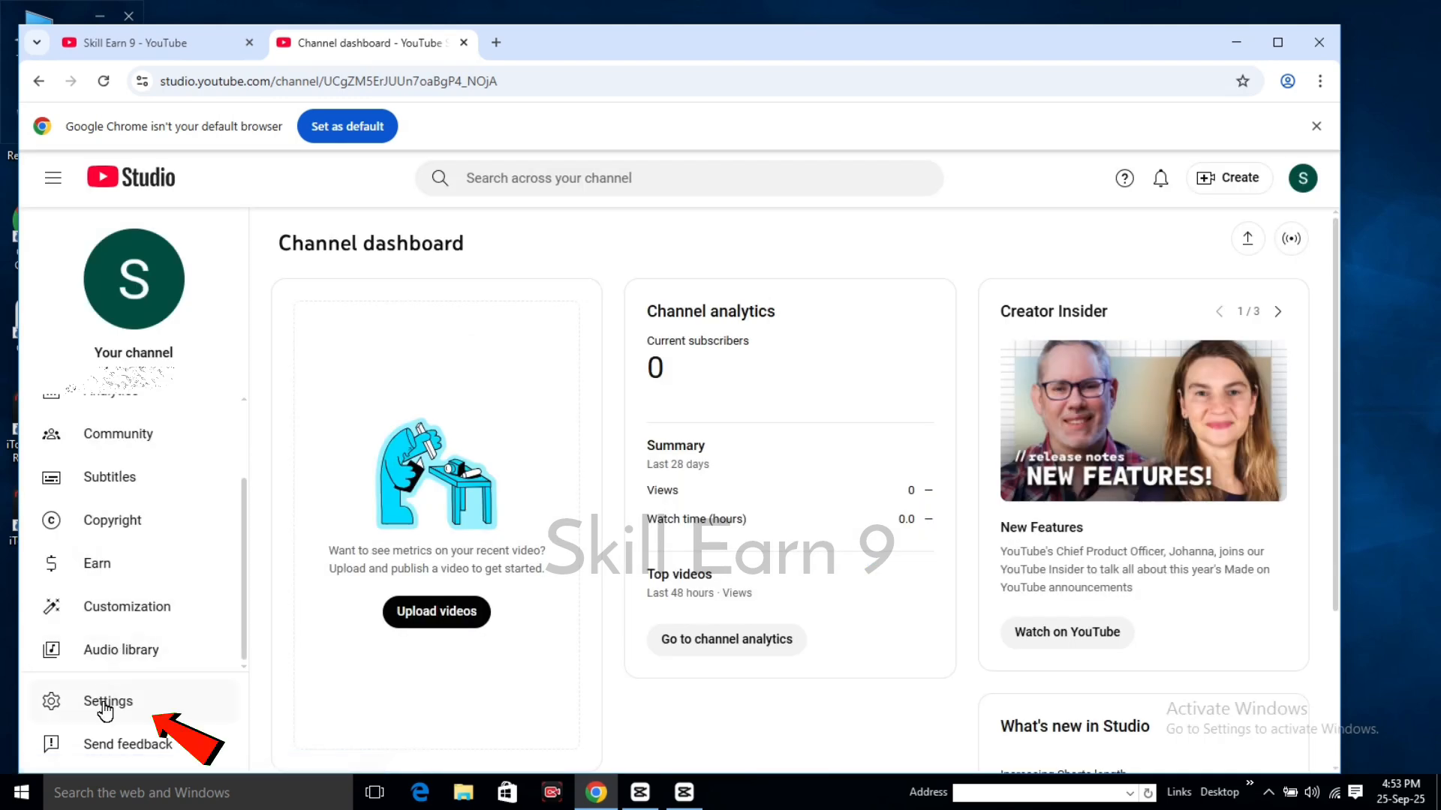
# - Open the channel's general settings and bring up the choices for the default currency
pyautogui.click(105, 701)
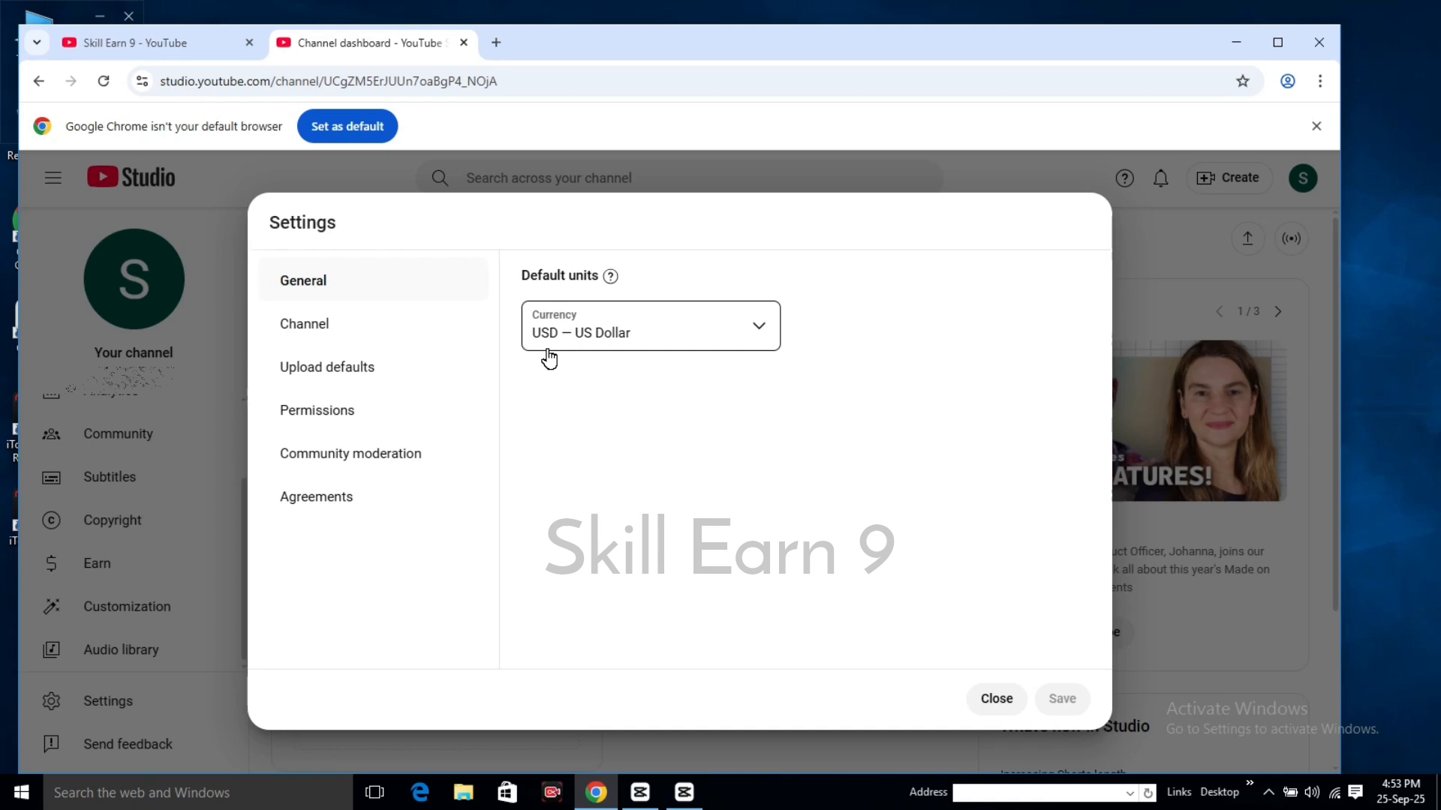
pyautogui.click(565, 349)
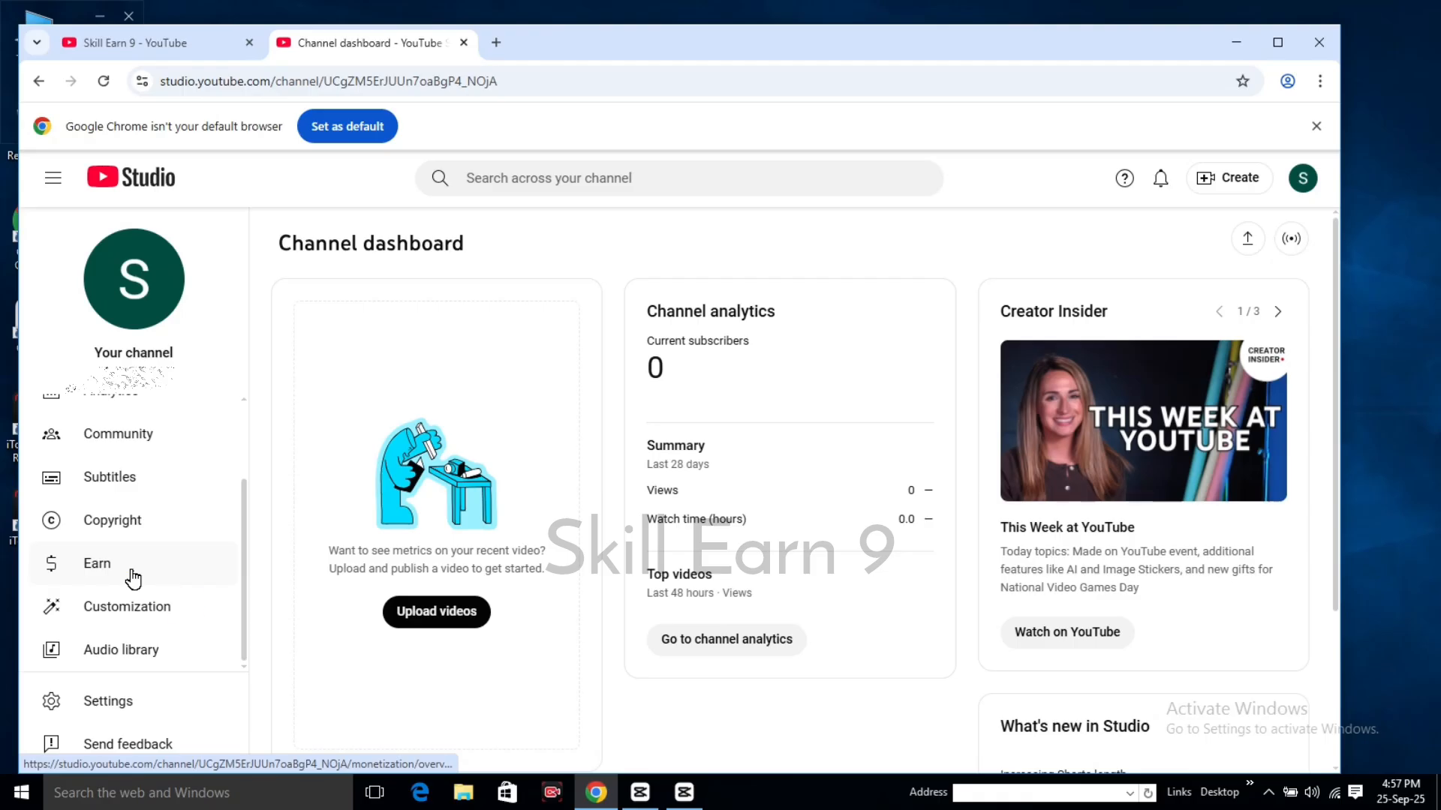
# - Open the channel's Earn page and examine the eligibility requirements for monetization
pyautogui.click(132, 576)
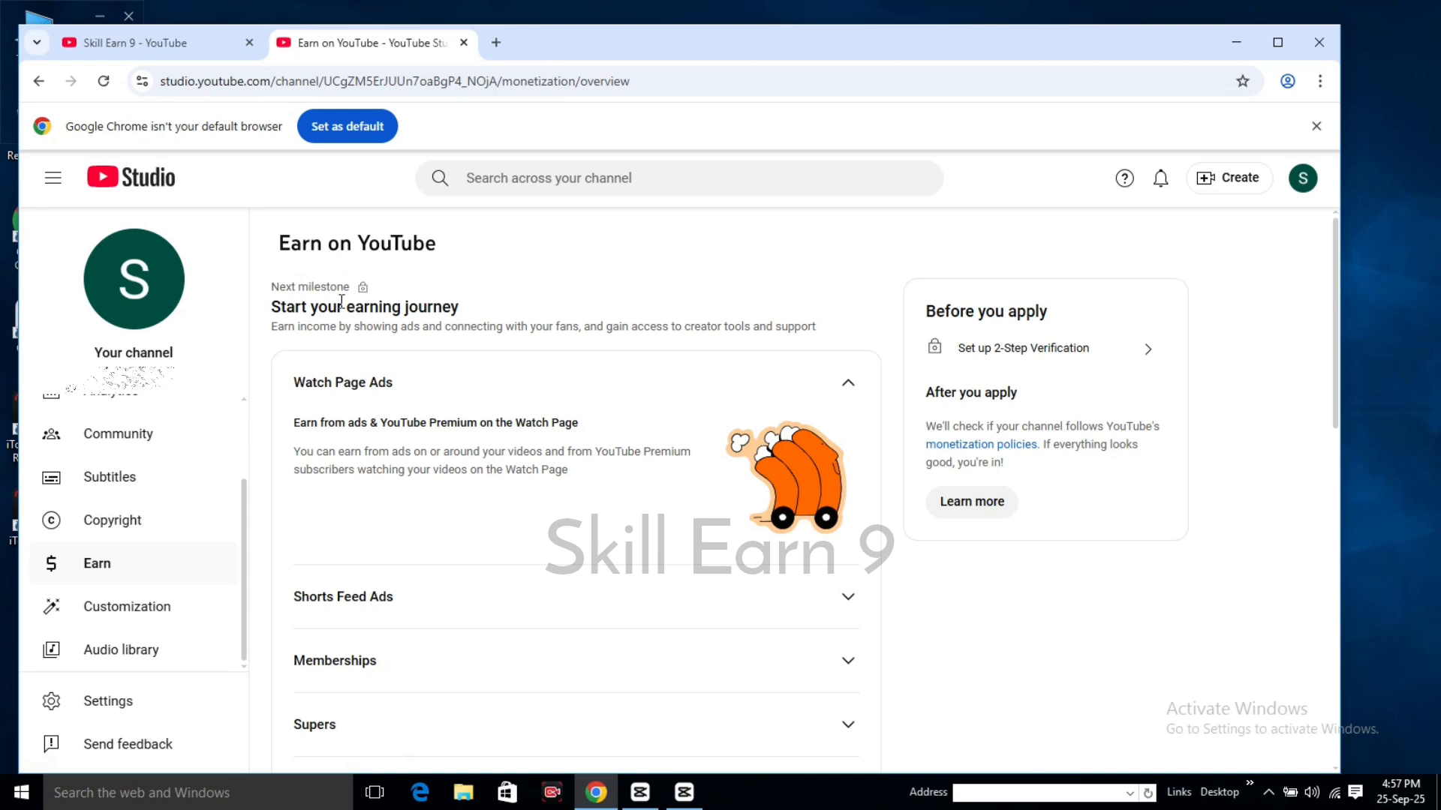
pyautogui.moveTo(1333, 400); pyautogui.dragTo(1321, 604)
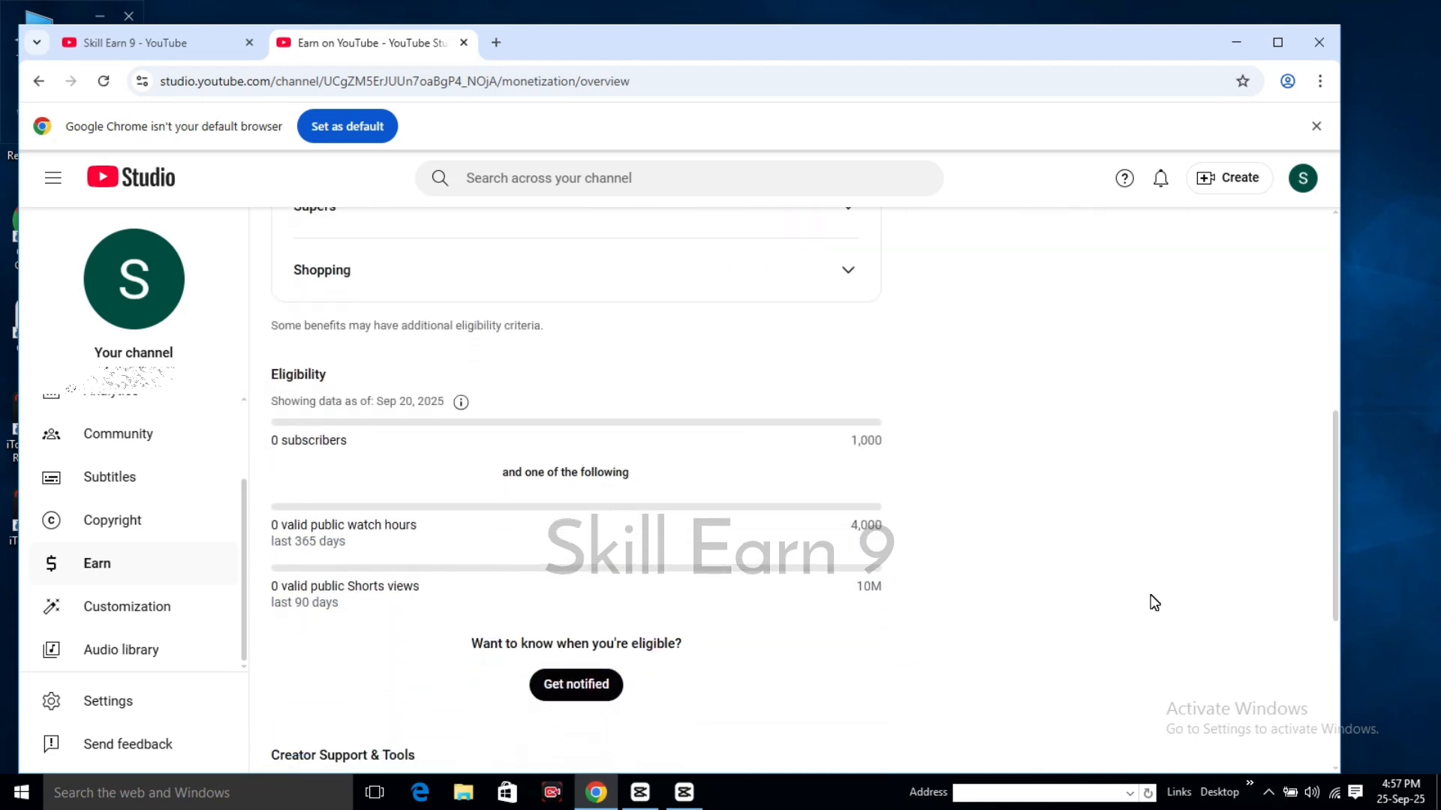